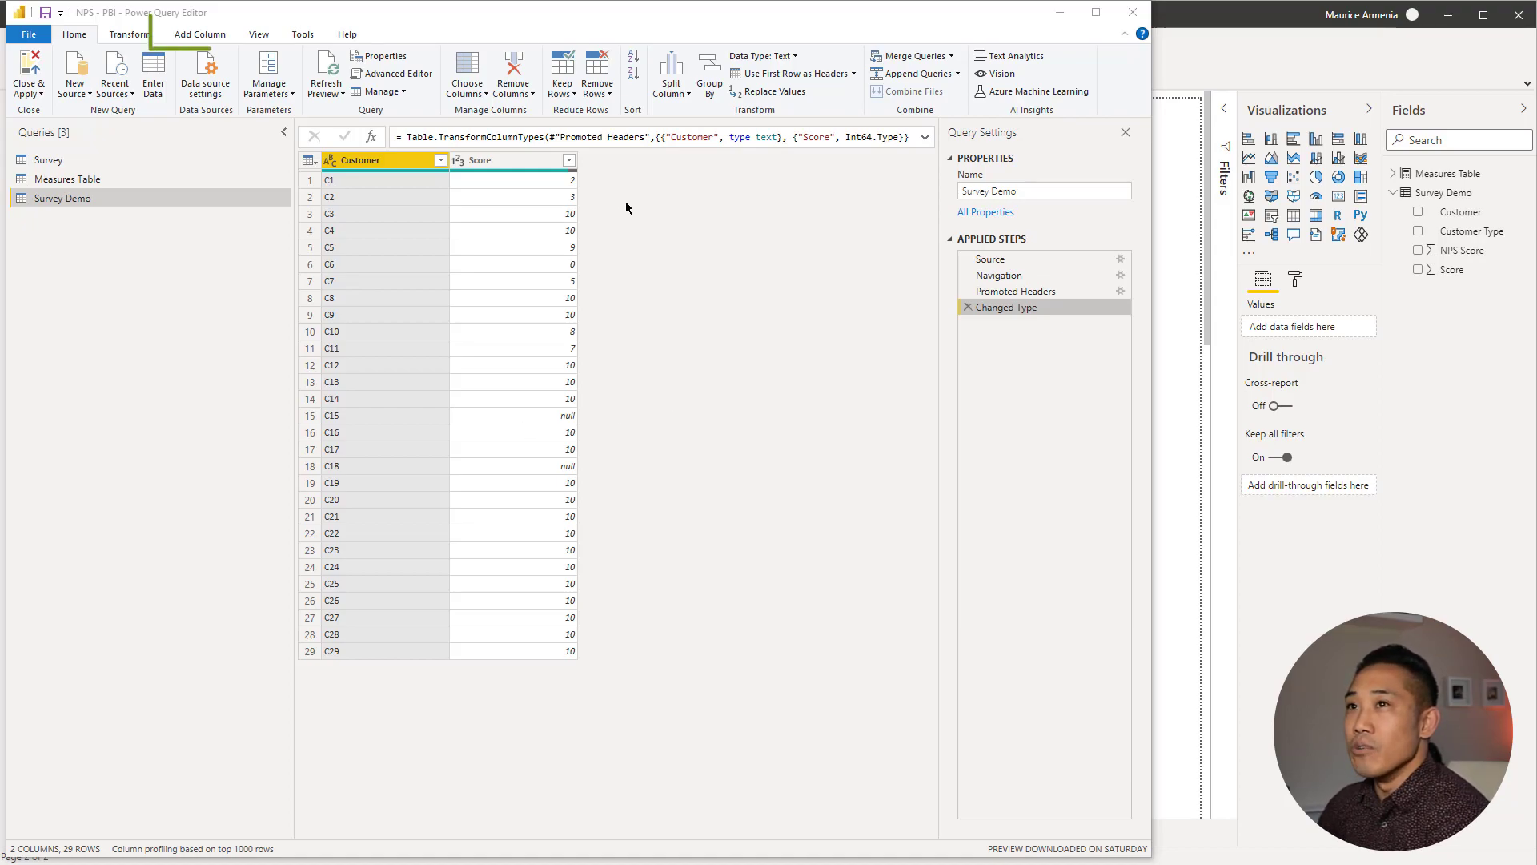
- Start a conditional column named Customer Type whose first rule maps Score >= 9 to Promoter
{"action": "left_click", "coordinate": [204, 35]}
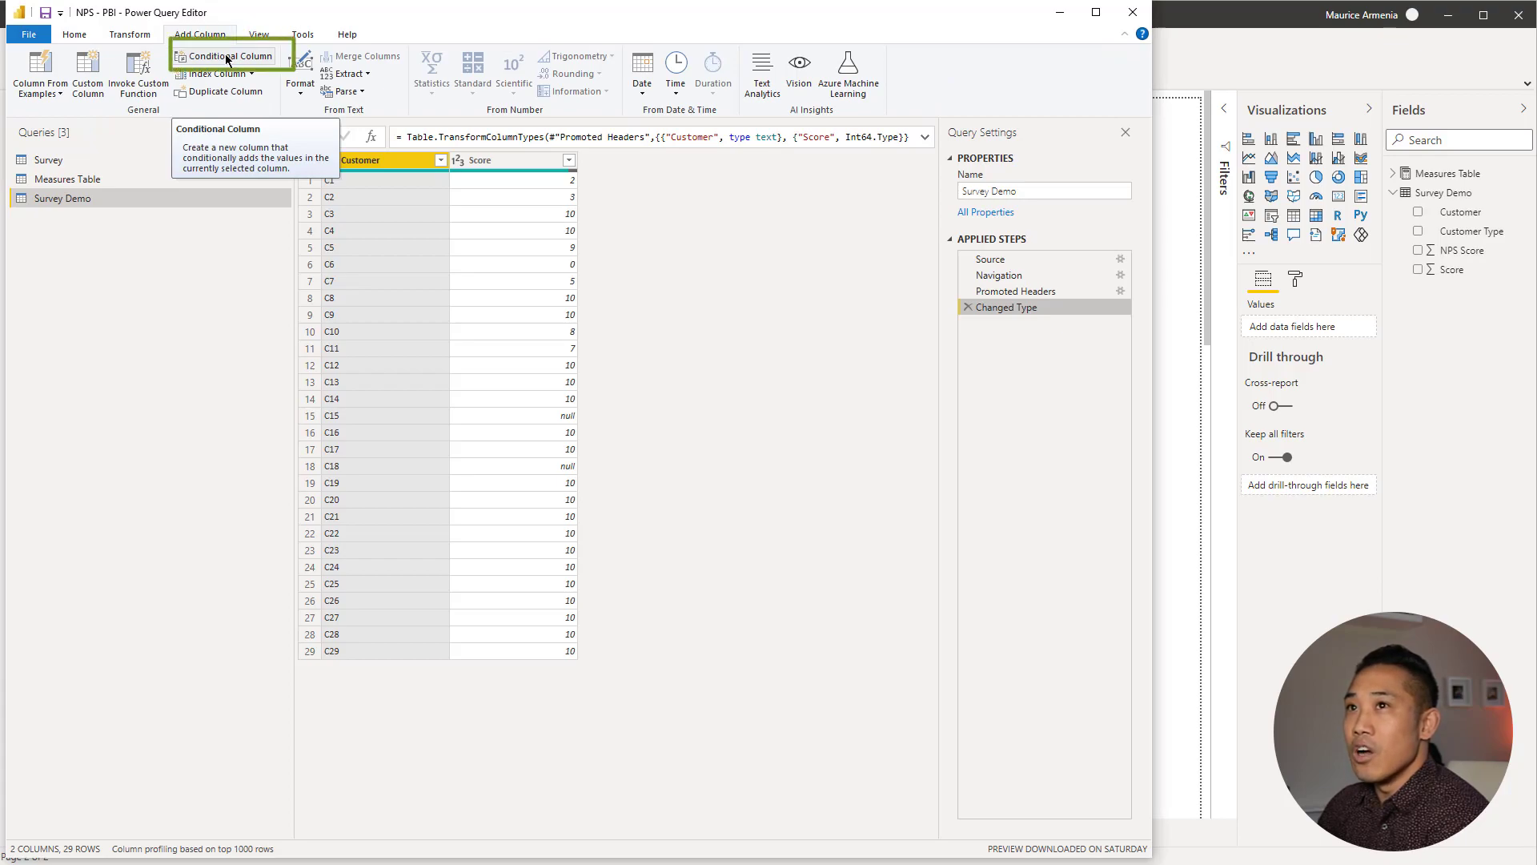
{"action": "left_click", "coordinate": [226, 57]}
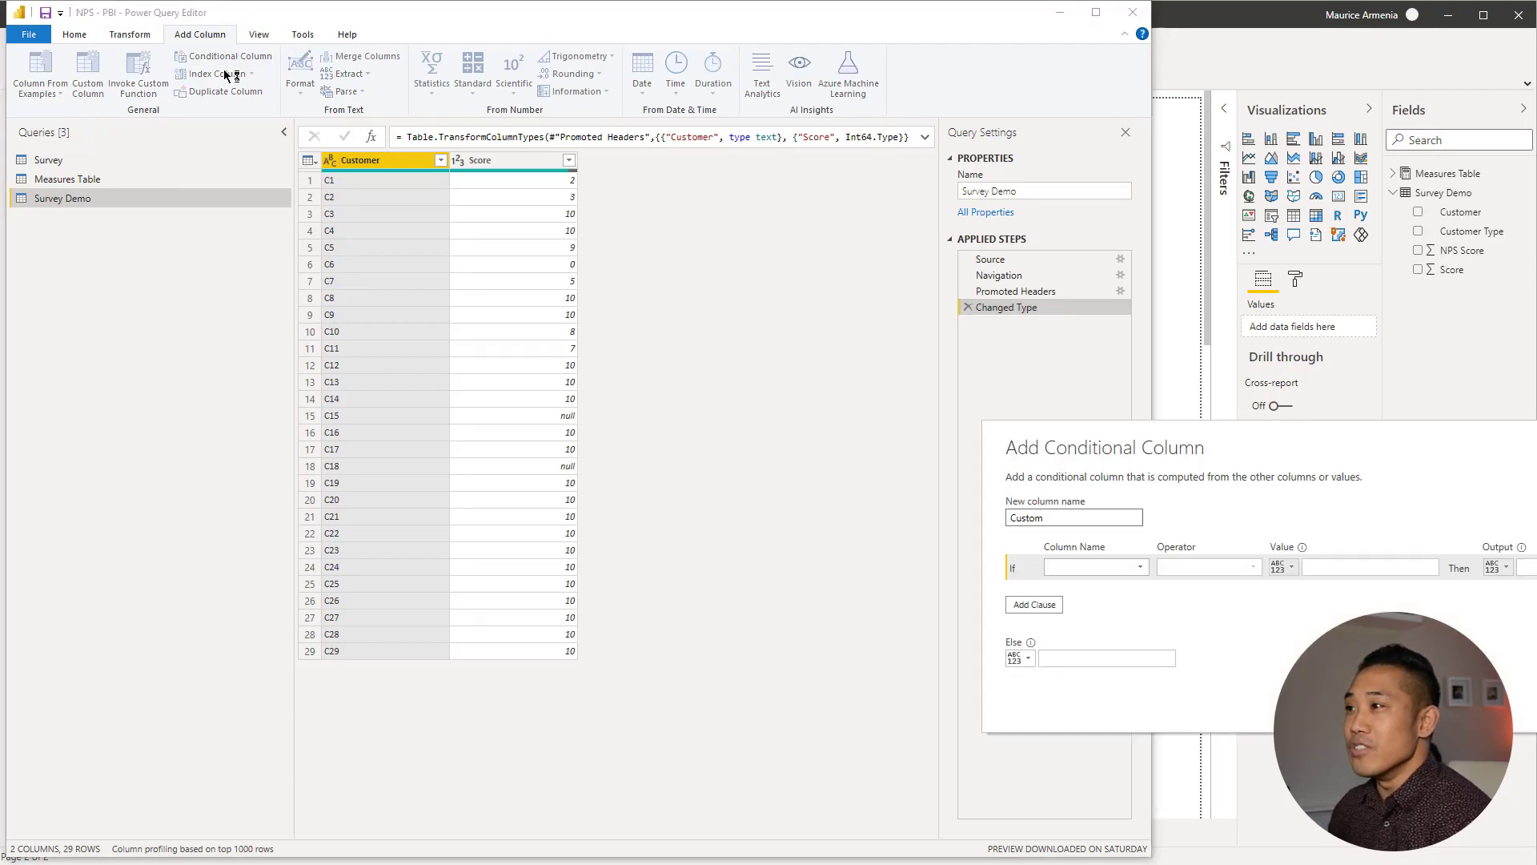
{"action": "type", "text": "Customer Type"}
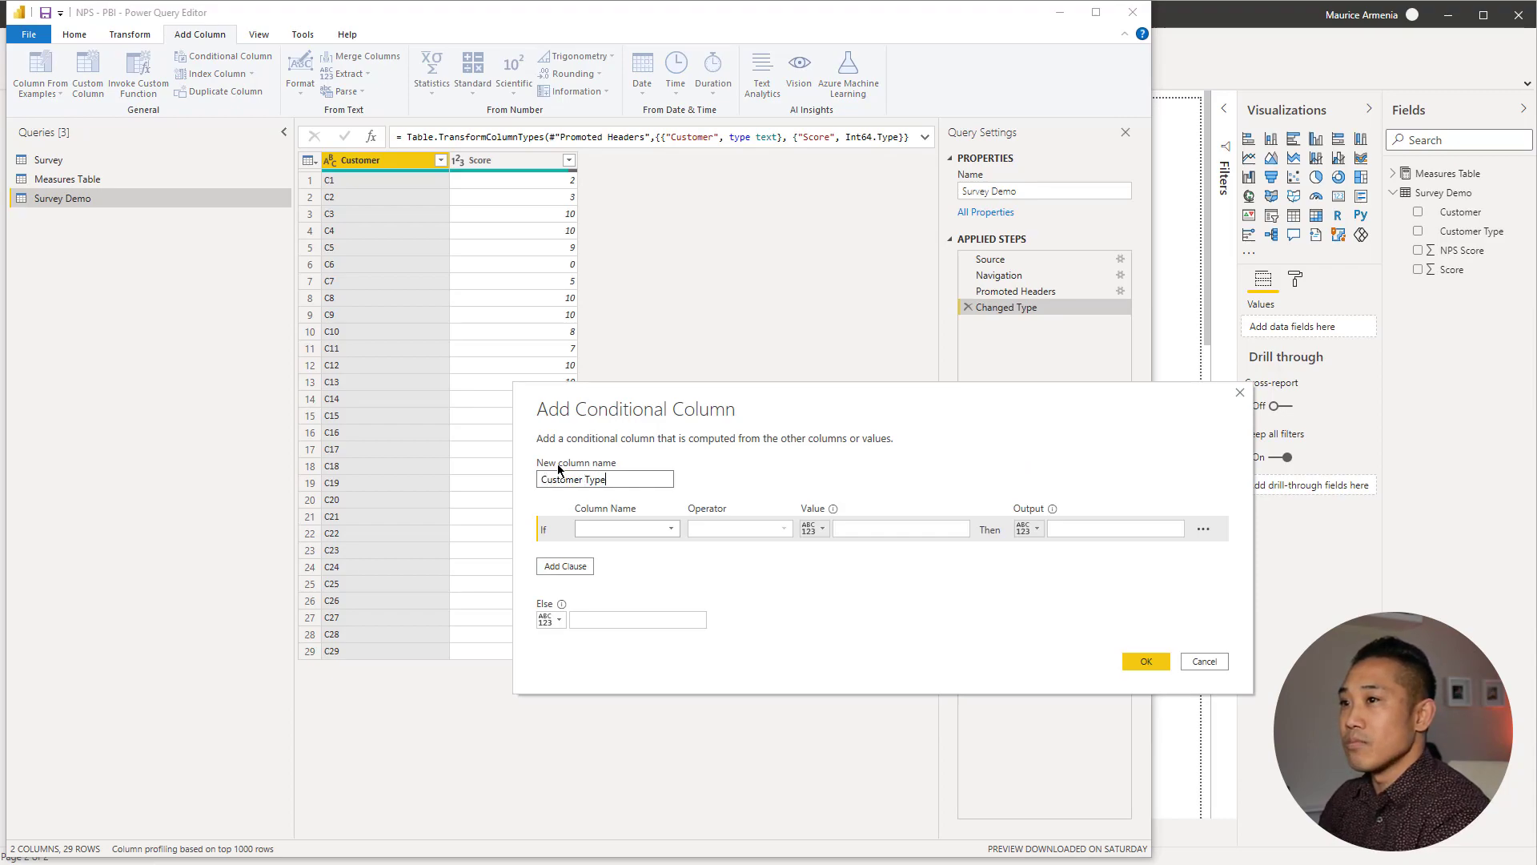
{"action": "left_click", "coordinate": [626, 529]}
{"action": "left_click", "coordinate": [593, 562]}
{"action": "left_click", "coordinate": [777, 530]}
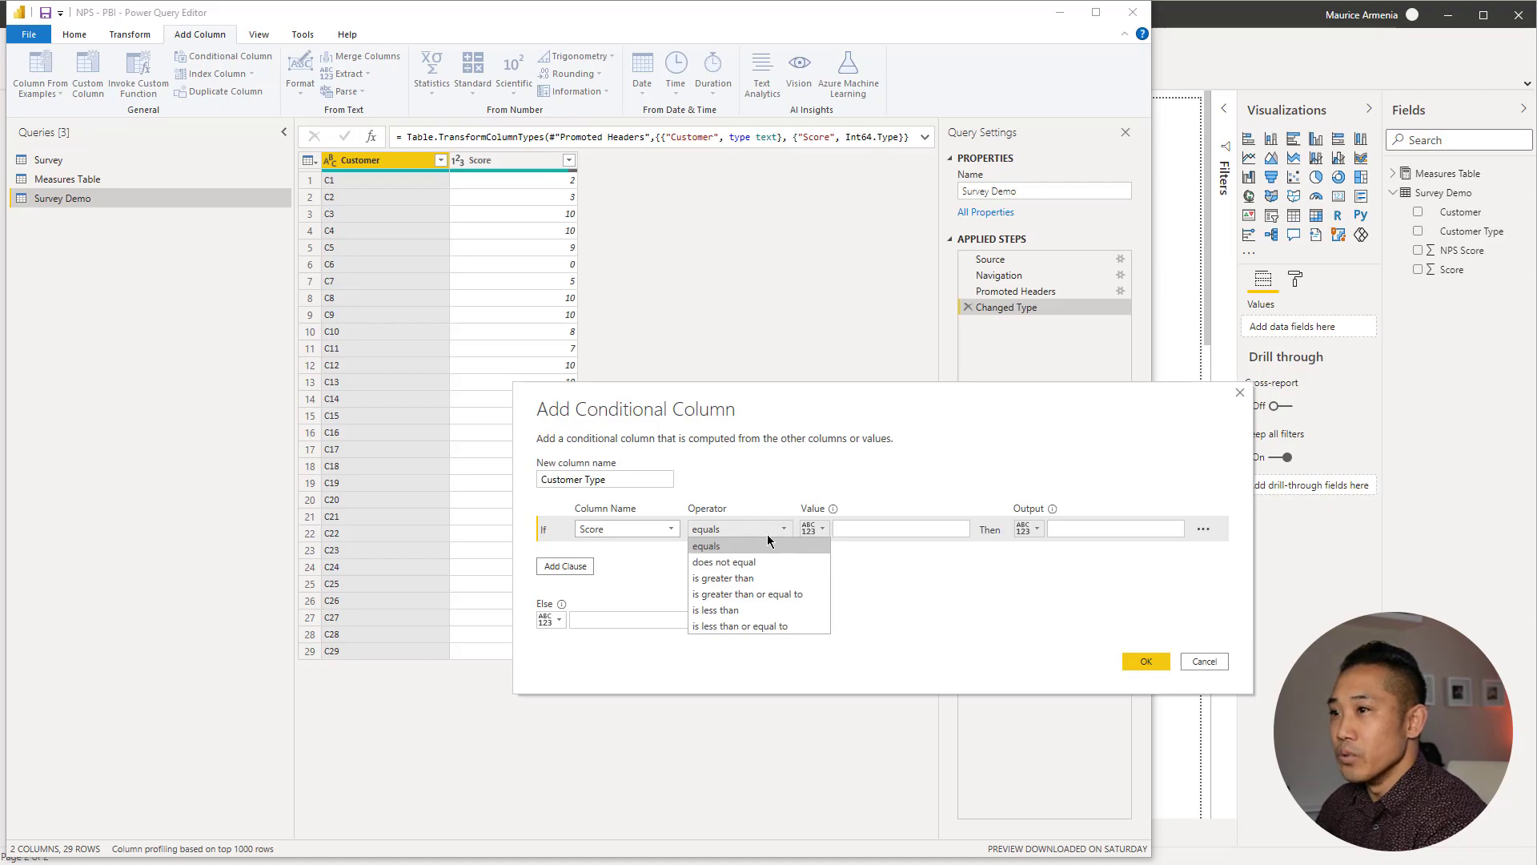
{"action": "left_click", "coordinate": [770, 596]}
{"action": "left_click", "coordinate": [876, 530]}
{"action": "type", "text": "9"}
{"action": "left_click", "coordinate": [1088, 531]}
{"action": "type", "text": "Promoter"}
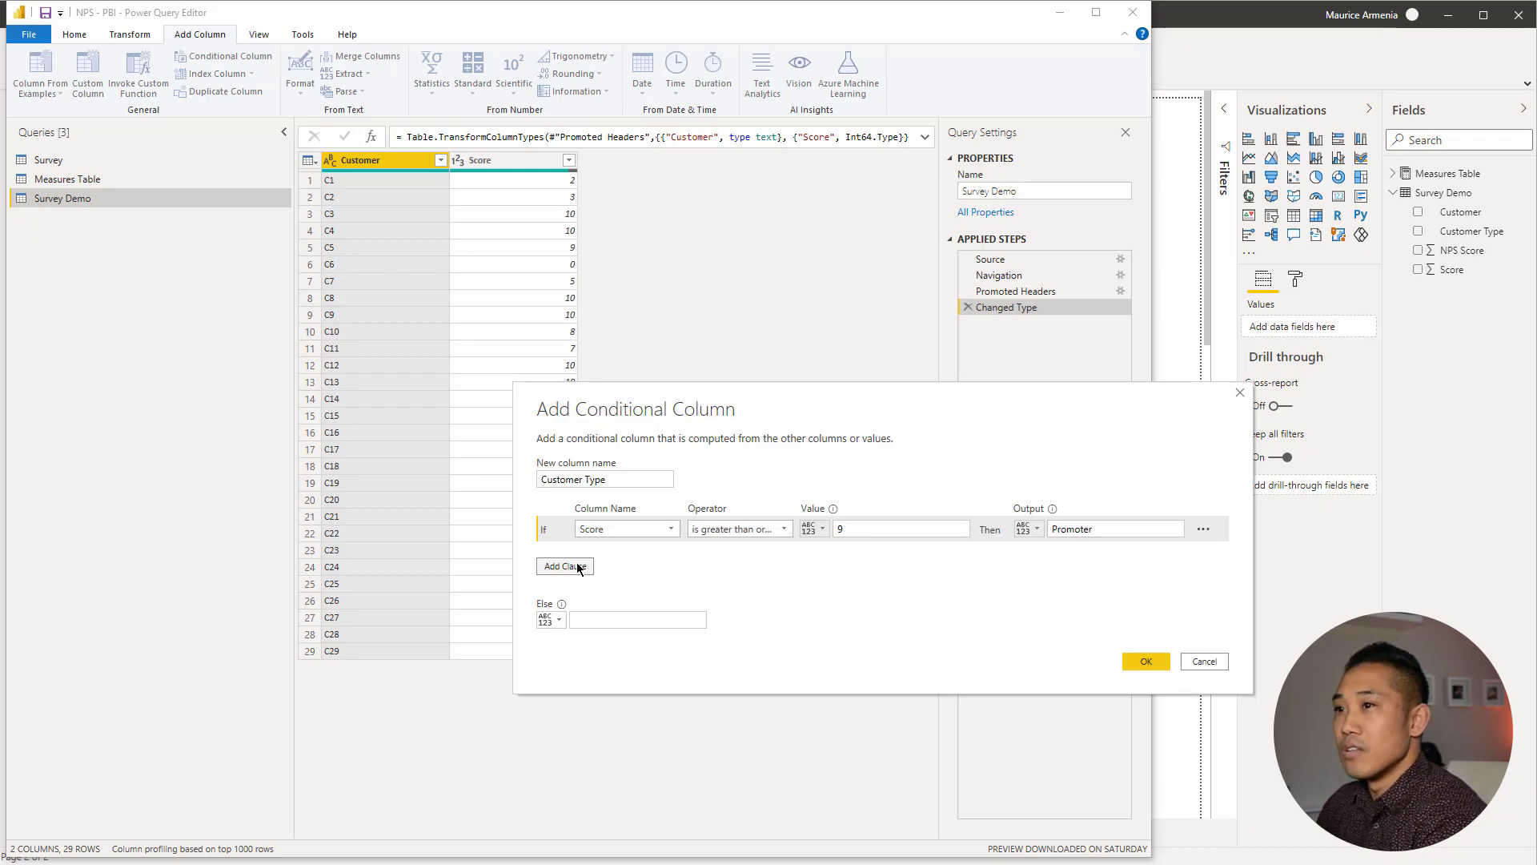
- Add a second rule mapping Score equals 8 to Passive
{"action": "left_click", "coordinate": [565, 566]}
{"action": "left_click", "coordinate": [645, 555]}
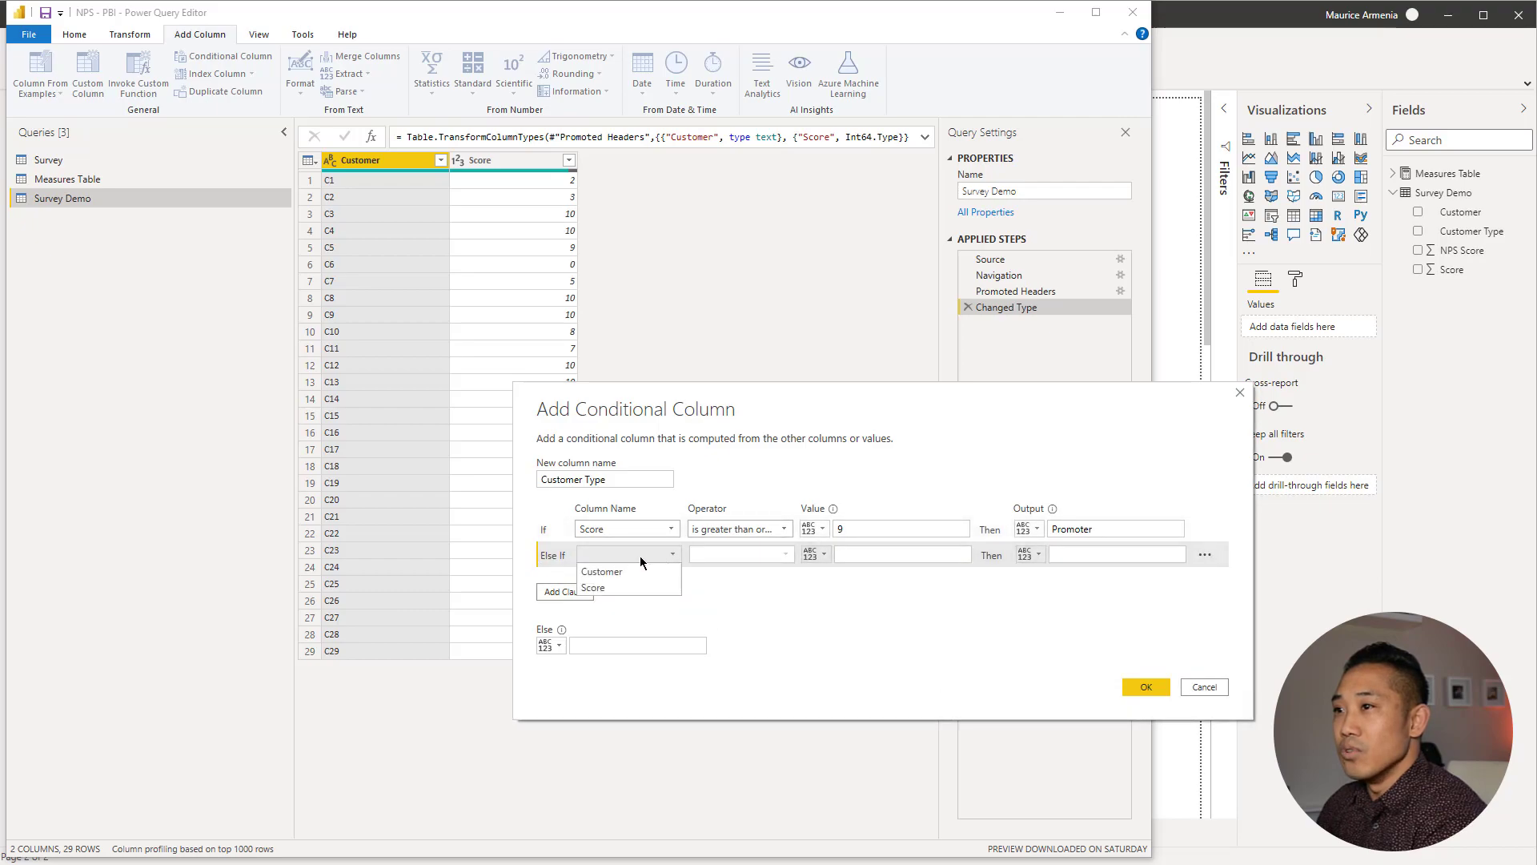
{"action": "left_click", "coordinate": [636, 587]}
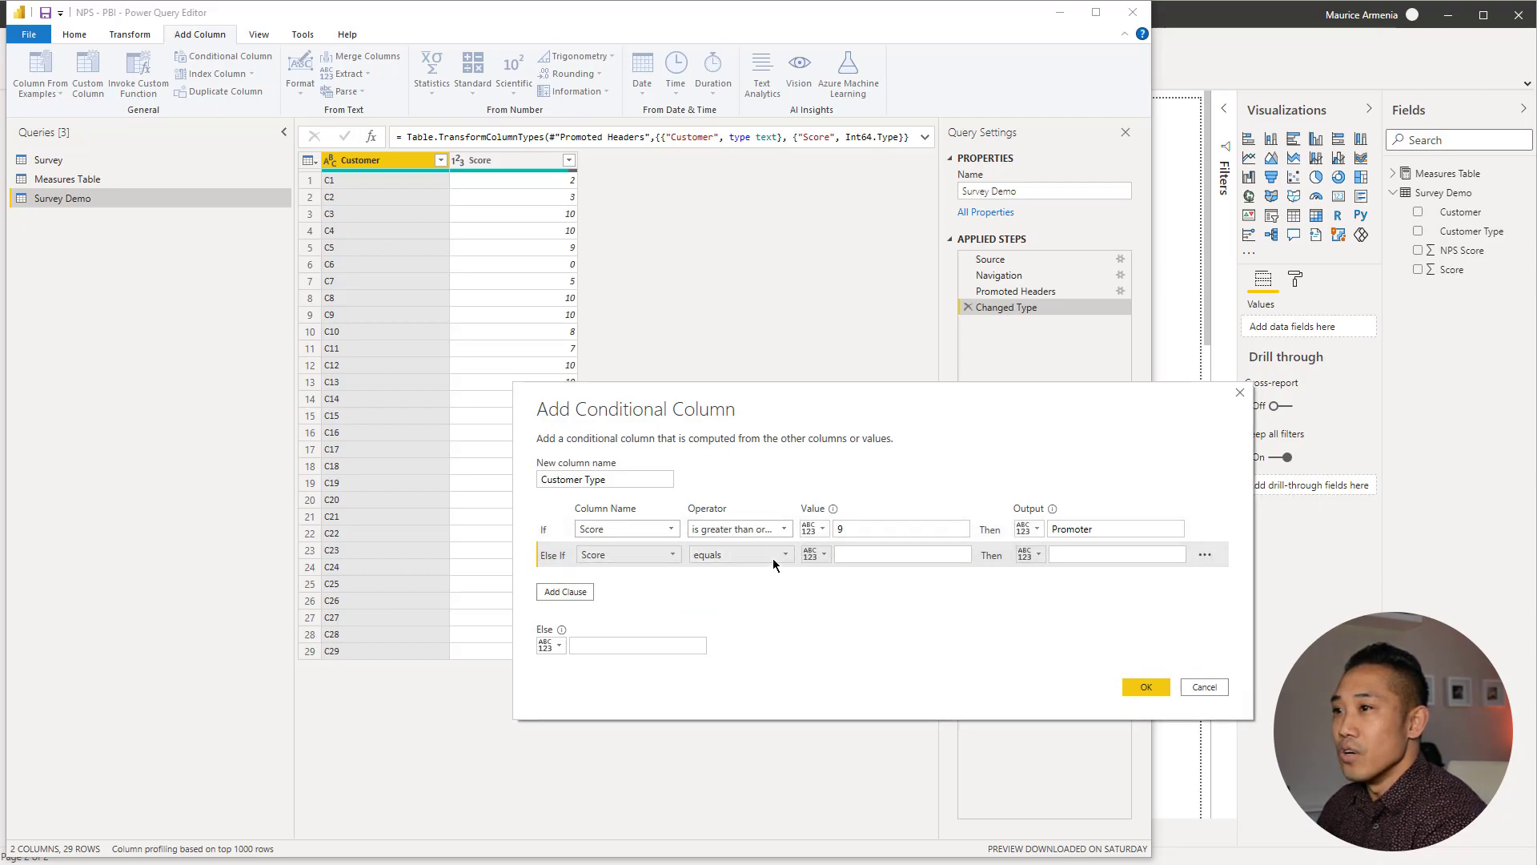
{"action": "left_click", "coordinate": [881, 553]}
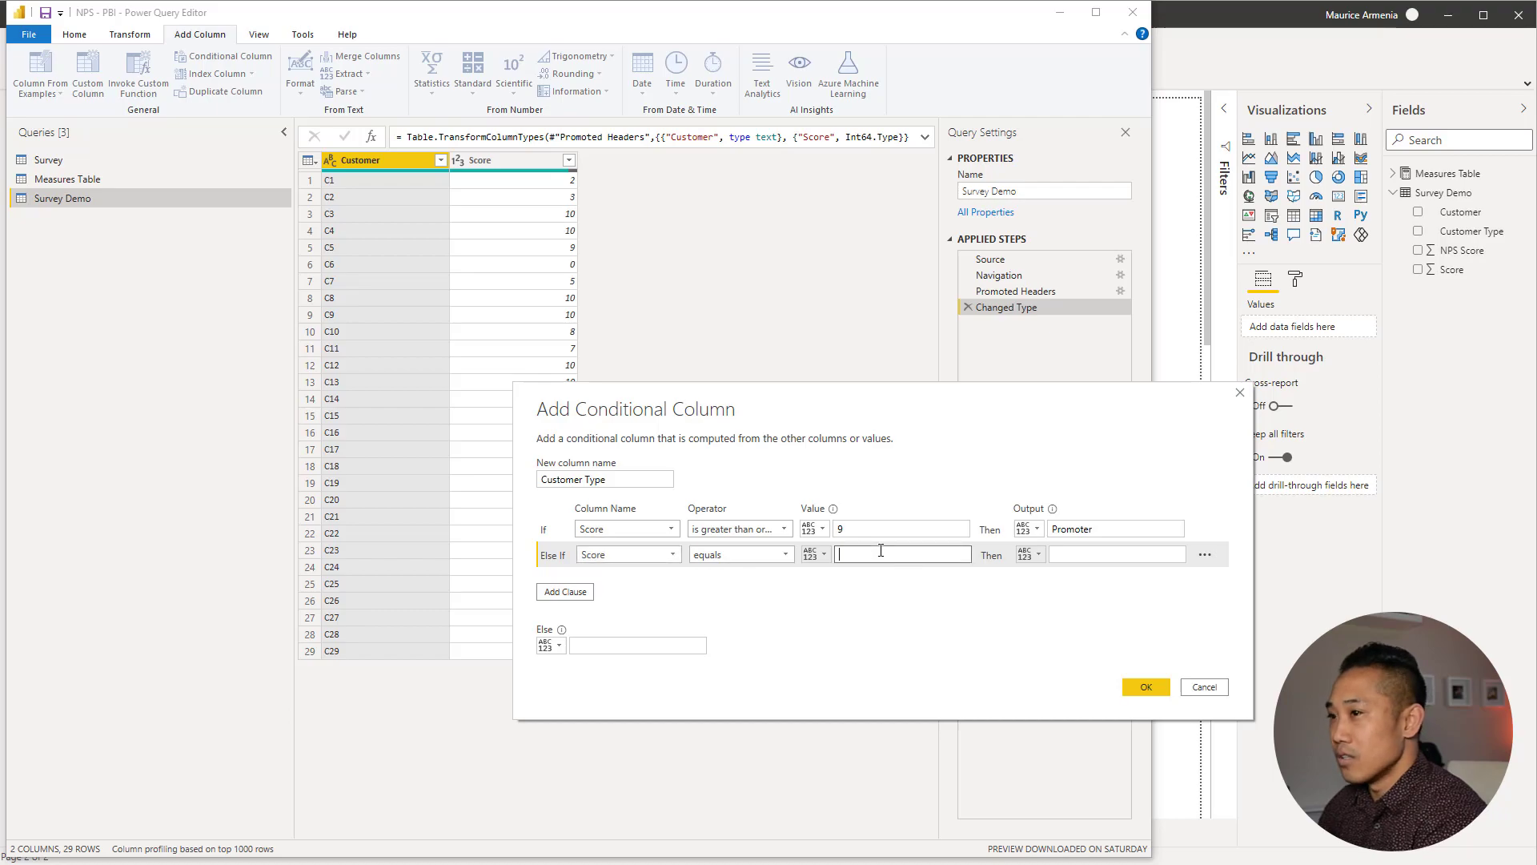
{"action": "type", "text": "8"}
{"action": "left_click", "coordinate": [1066, 551]}
{"action": "type", "text": "Passive"}
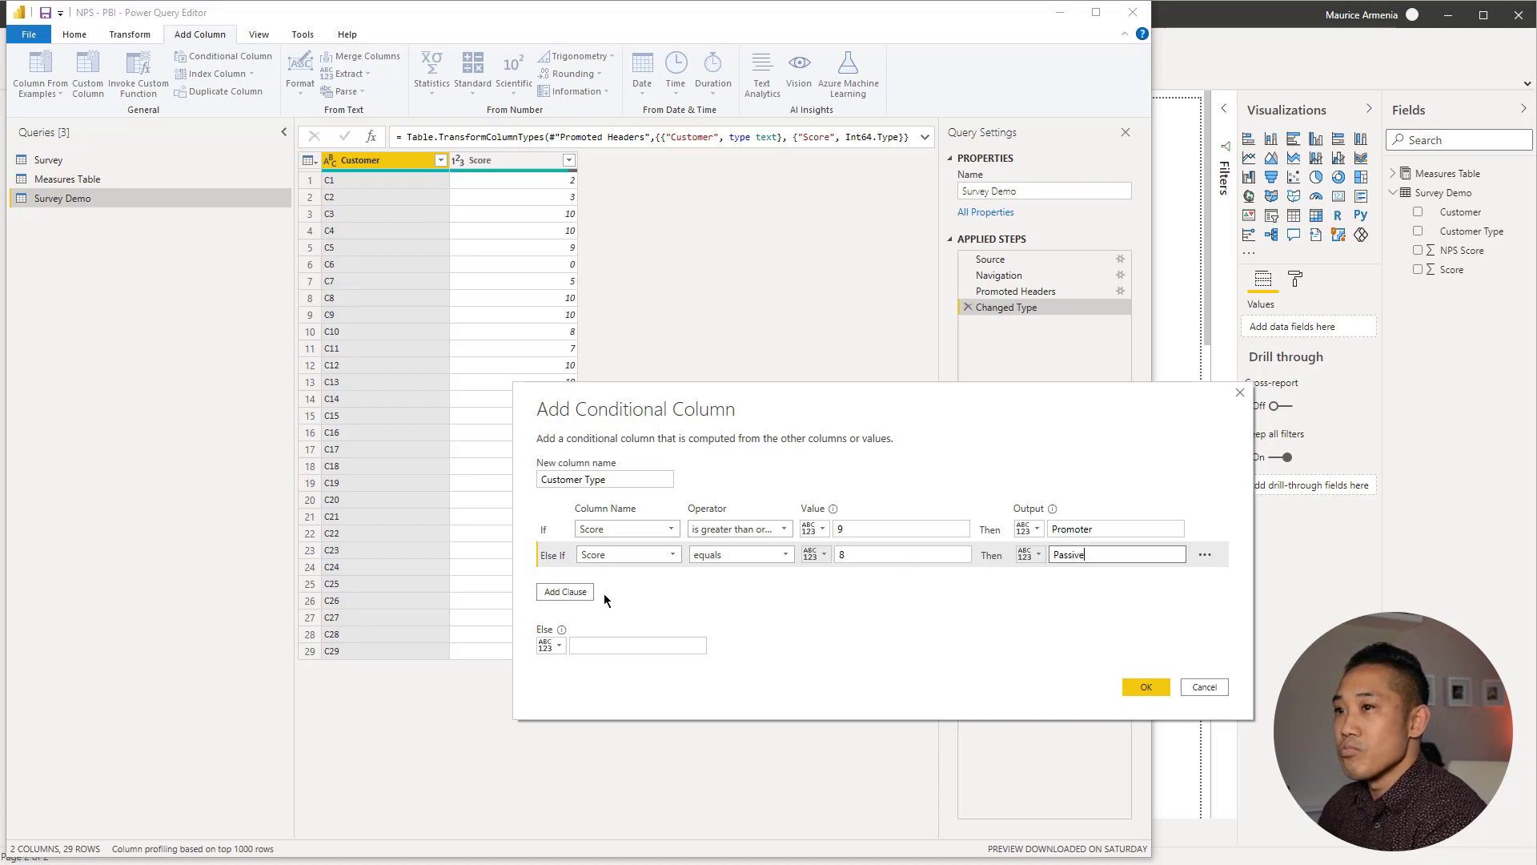
- Add a third rule mapping Score equals 7 to Passive as well
{"action": "left_click", "coordinate": [564, 592]}
{"action": "left_click", "coordinate": [648, 580]}
{"action": "left_click", "coordinate": [620, 613]}
{"action": "left_click", "coordinate": [856, 578]}
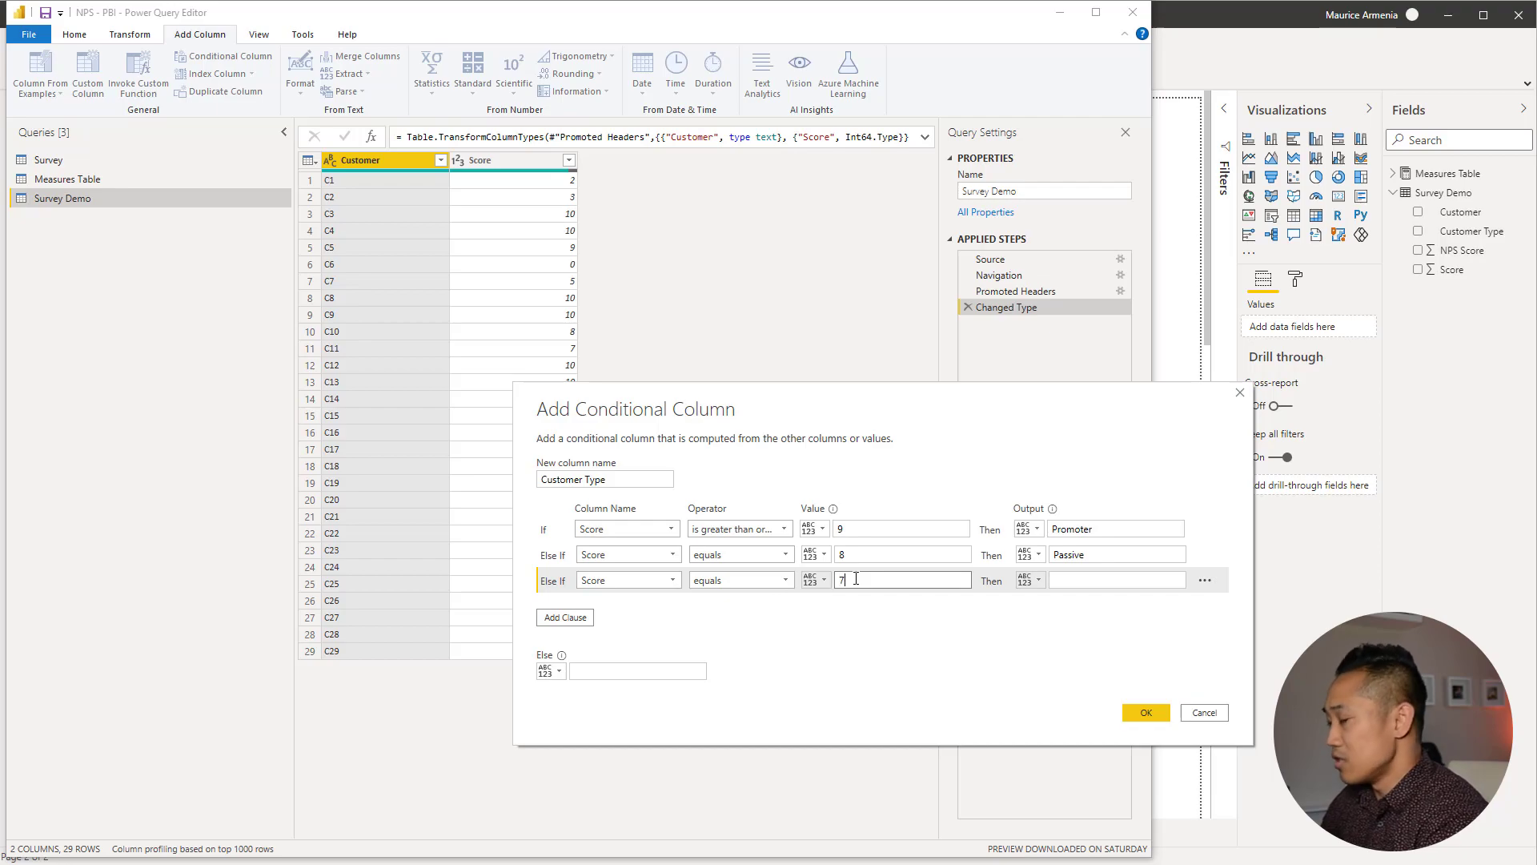
{"action": "type", "text": "7"}
{"action": "left_click", "coordinate": [1090, 582]}
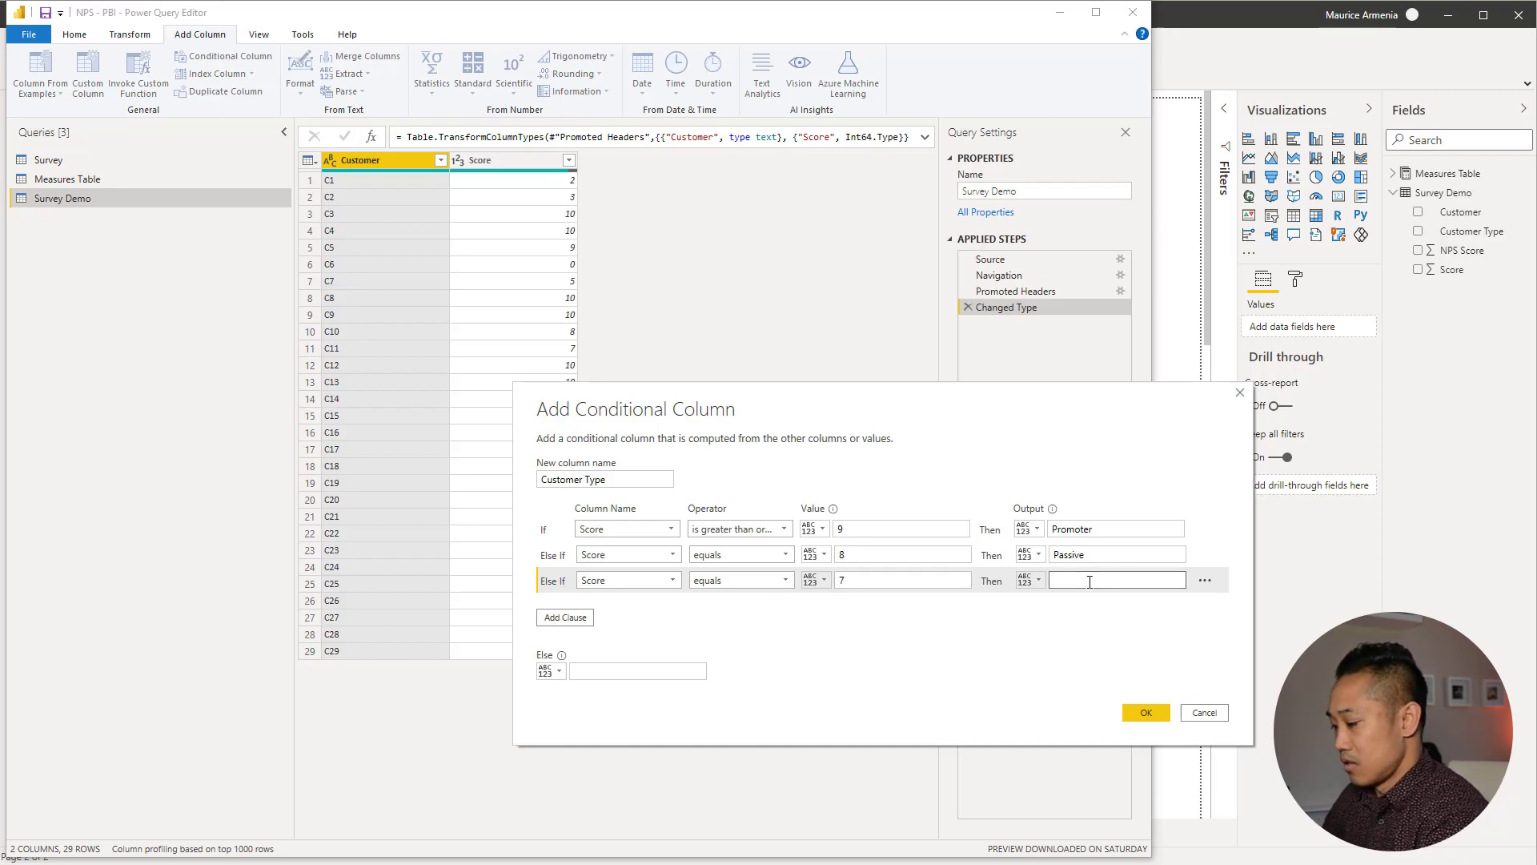
{"action": "type", "text": "Passive"}
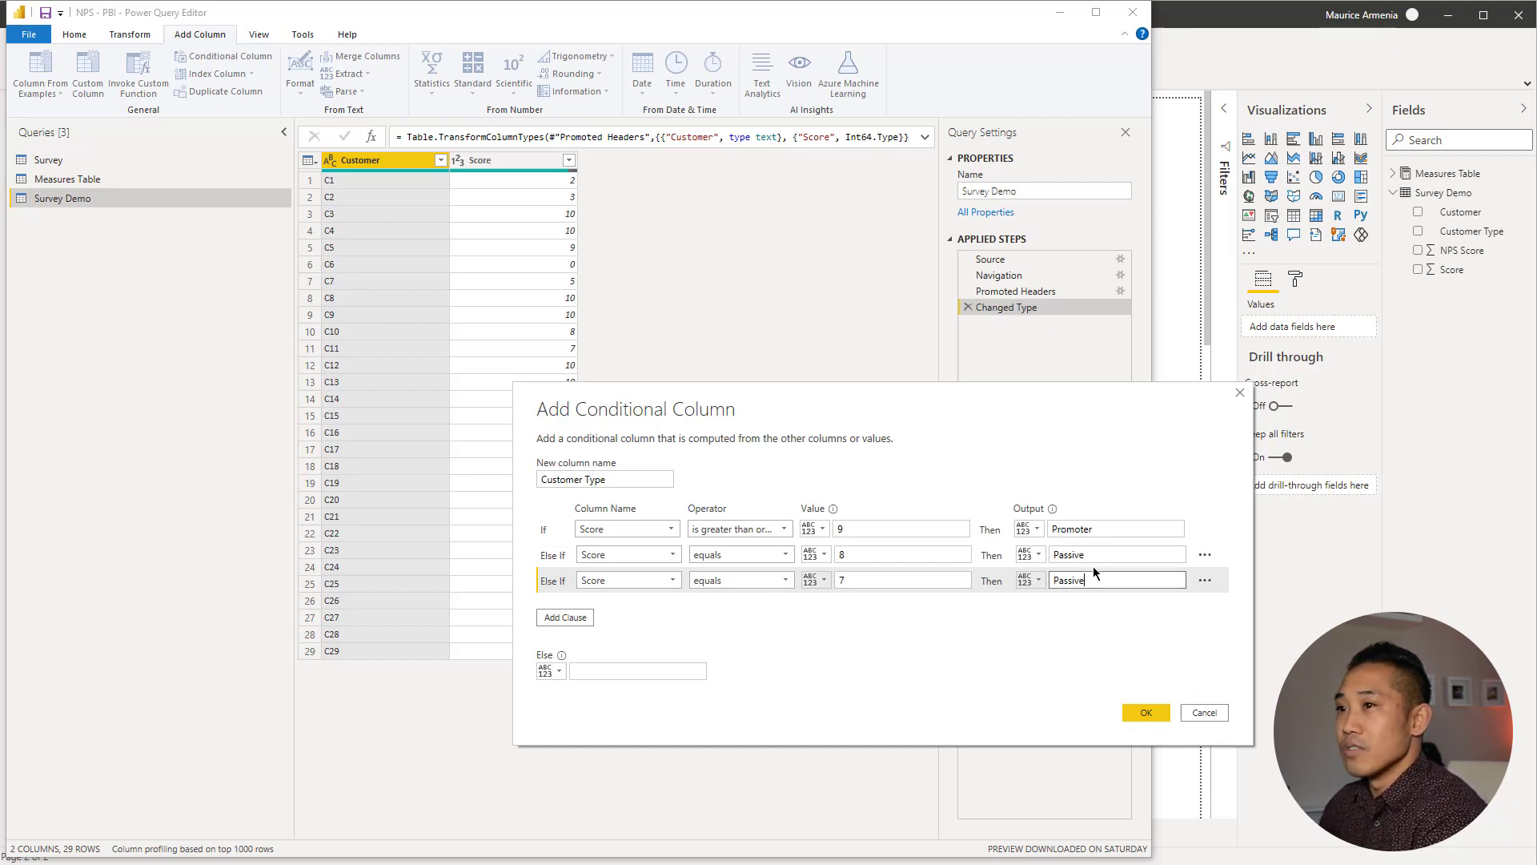
- Add a fourth rule mapping Score <= 6 to Detractor, with null as the Else value
{"action": "left_click", "coordinate": [566, 617]}
{"action": "left_click", "coordinate": [644, 606]}
{"action": "left_click", "coordinate": [631, 638]}
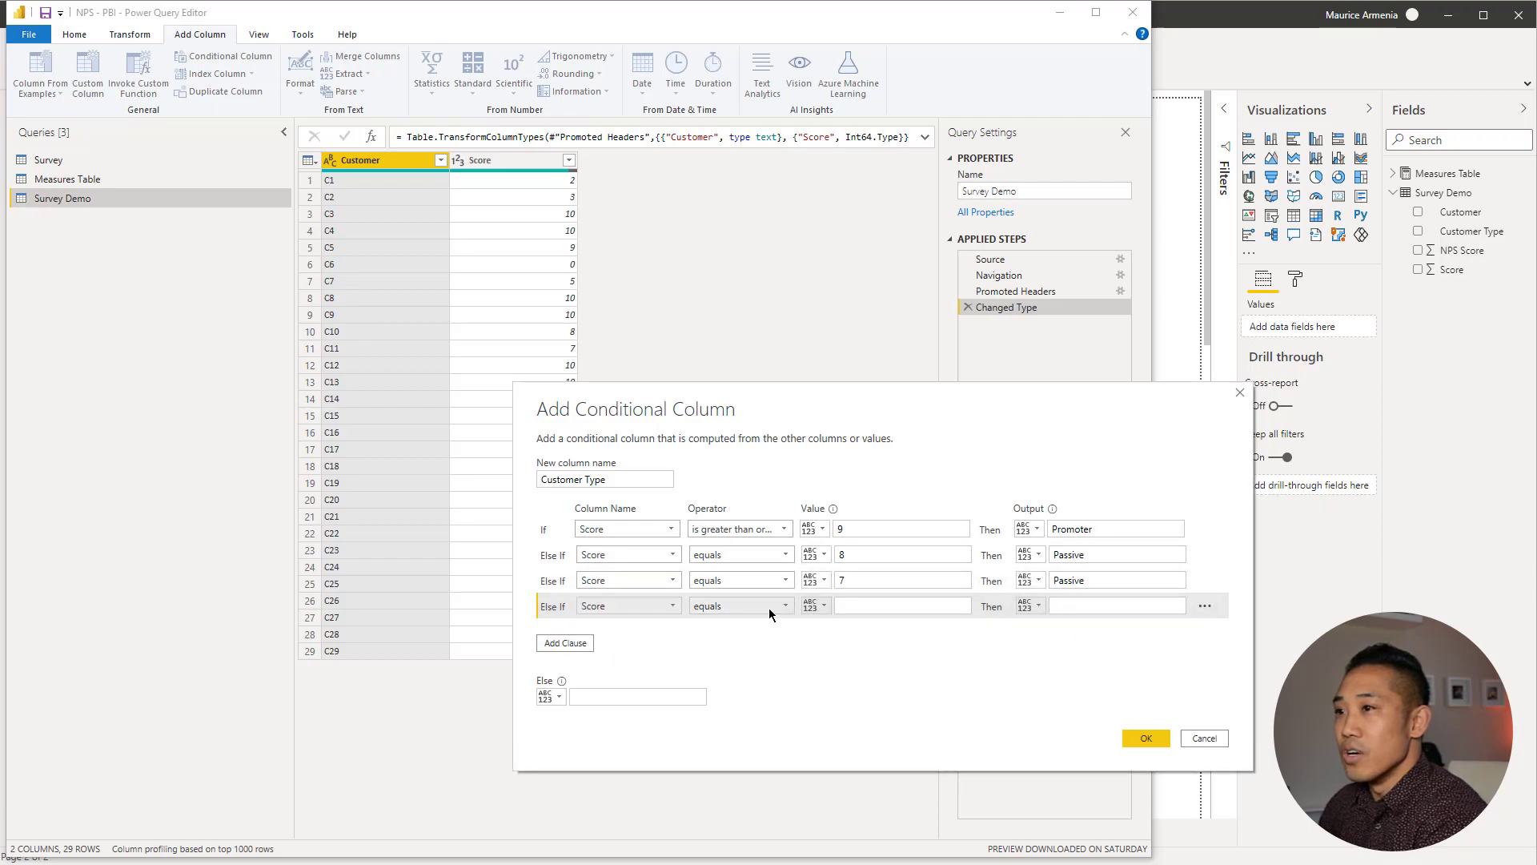
{"action": "left_click", "coordinate": [775, 606]}
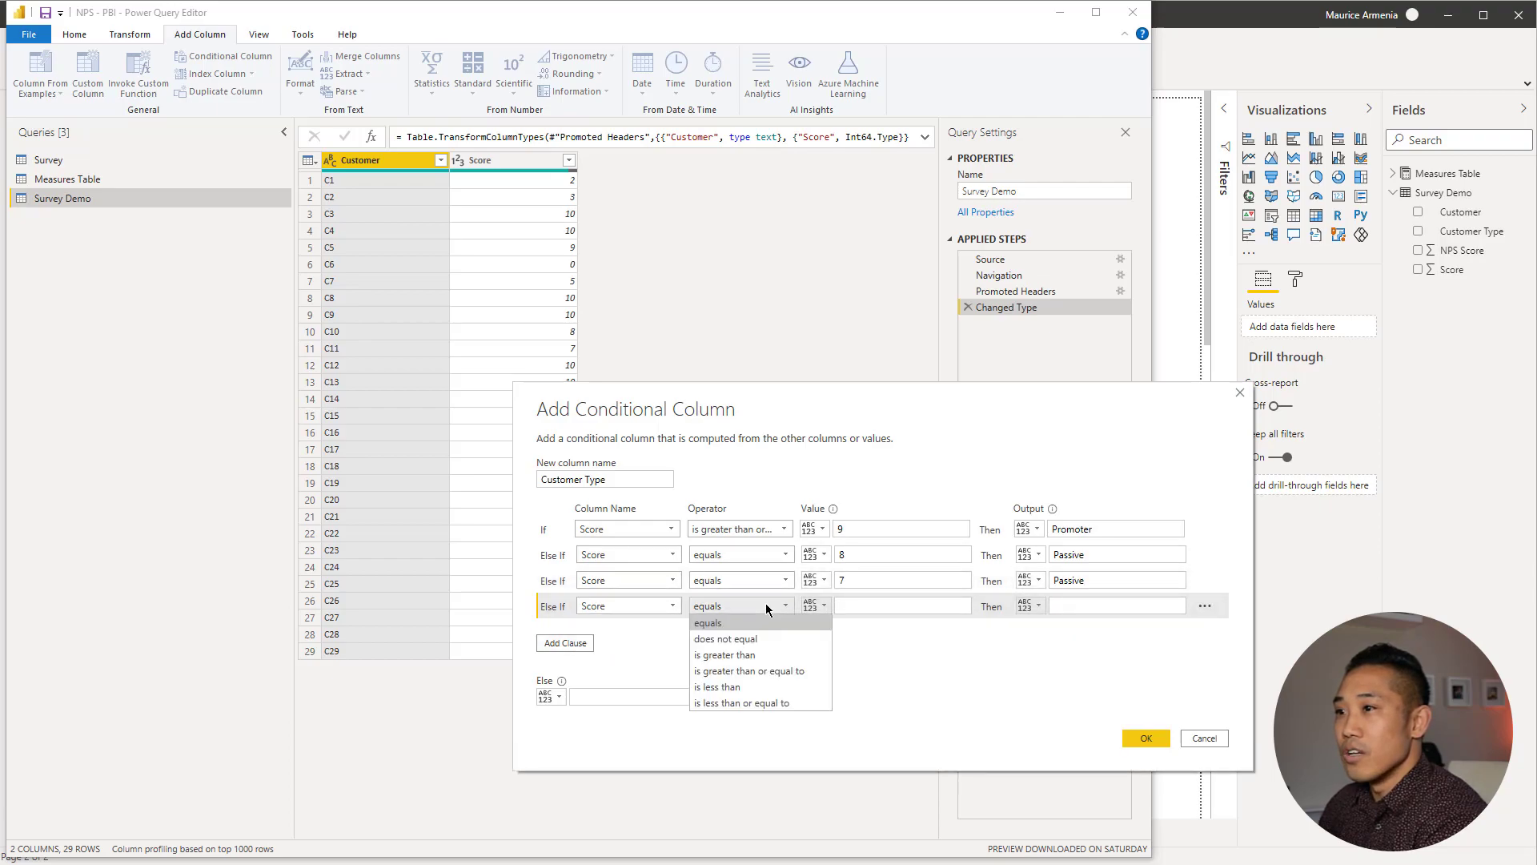
{"action": "left_click", "coordinate": [726, 703]}
{"action": "left_click", "coordinate": [854, 605]}
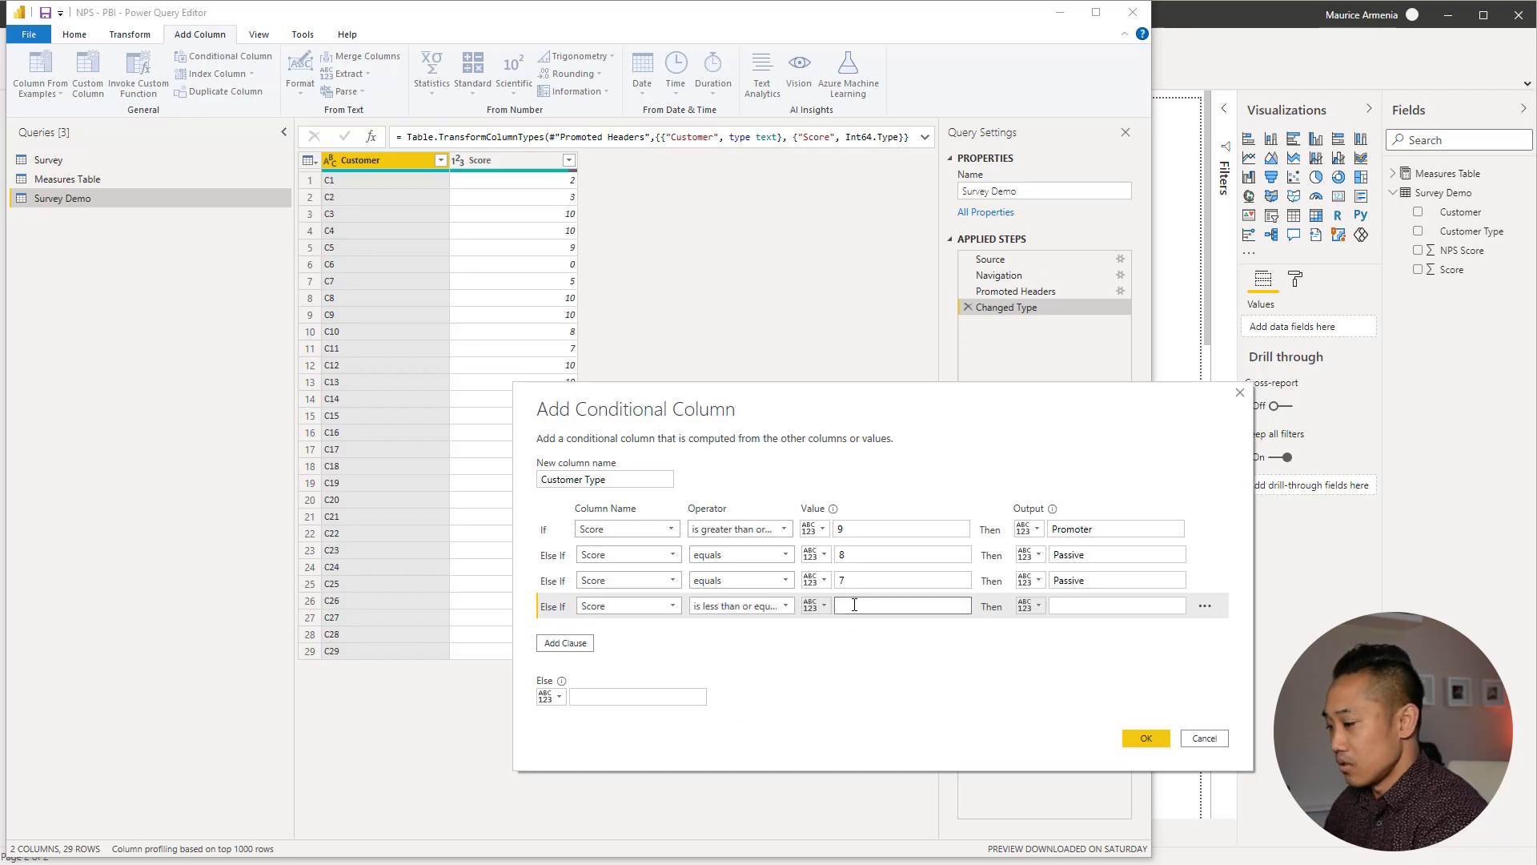
{"action": "type", "text": "6"}
{"action": "left_click", "coordinate": [1078, 605]}
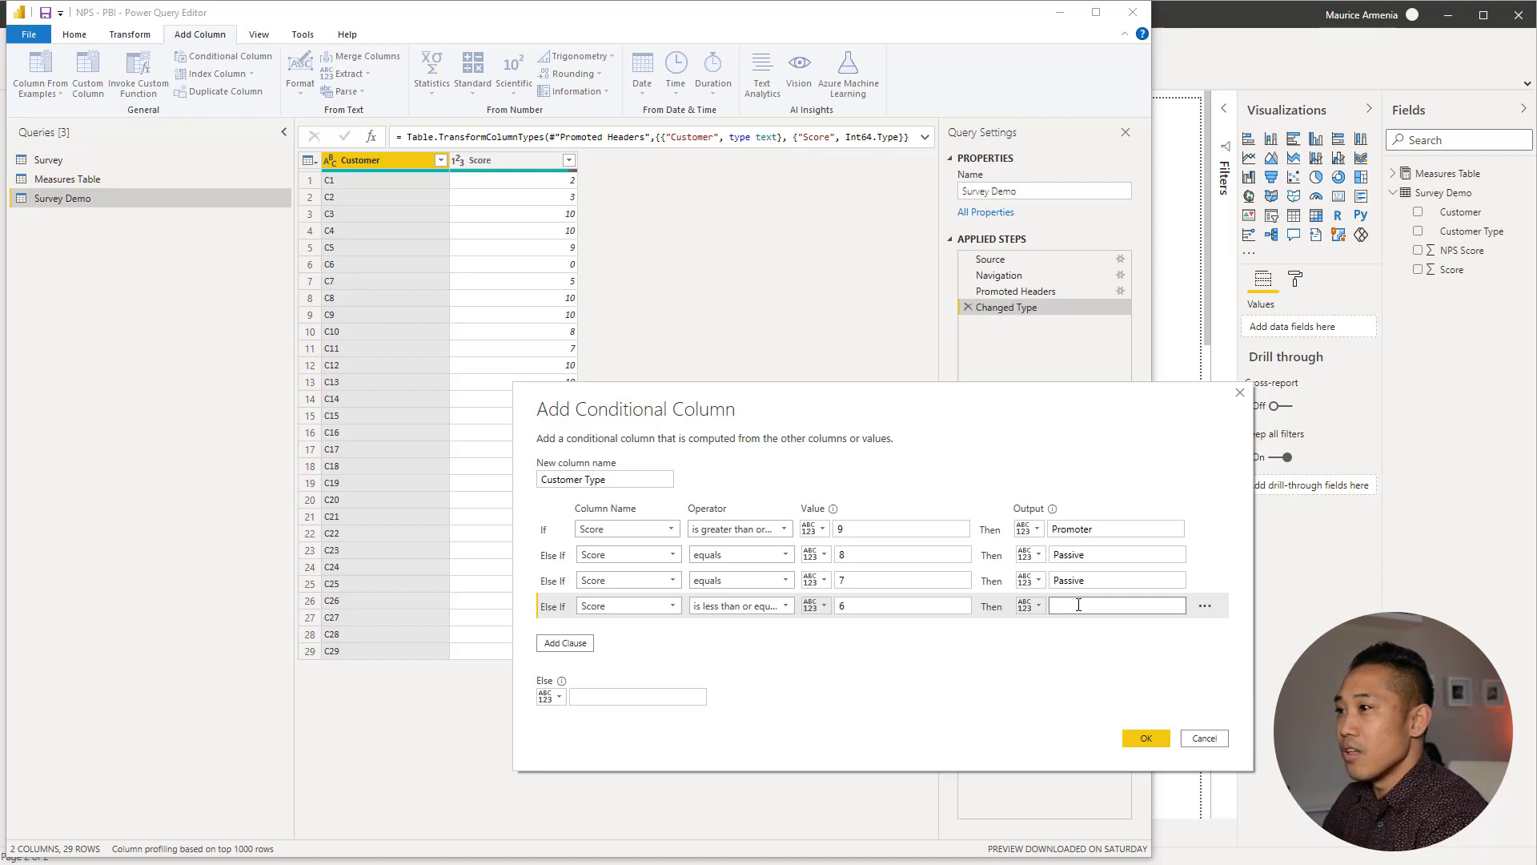
{"action": "type", "text": "Detracto"}
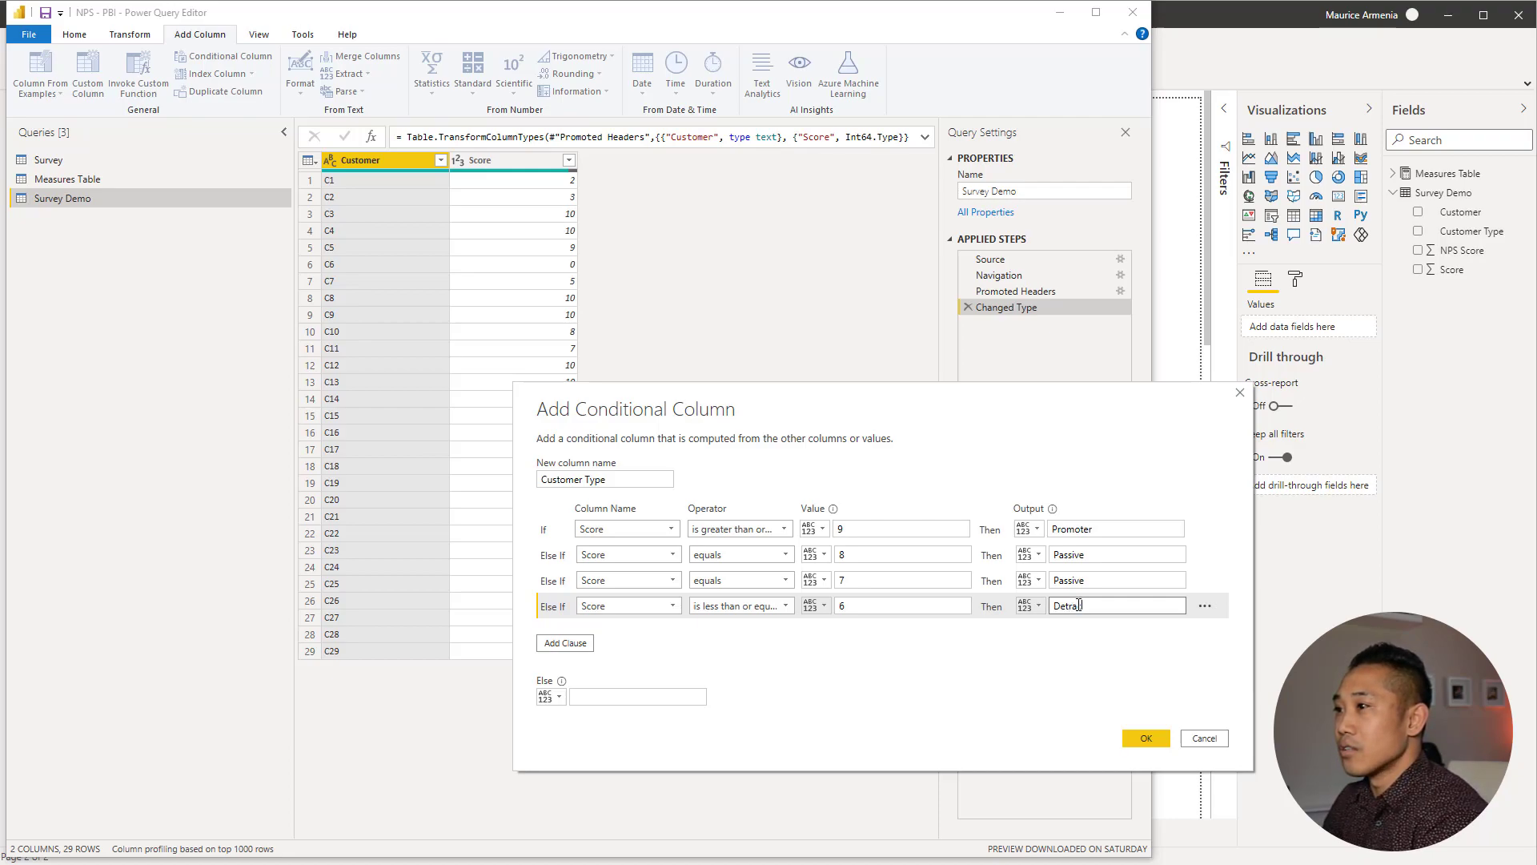
{"action": "type", "text": "r"}
{"action": "left_click", "coordinate": [638, 697]}
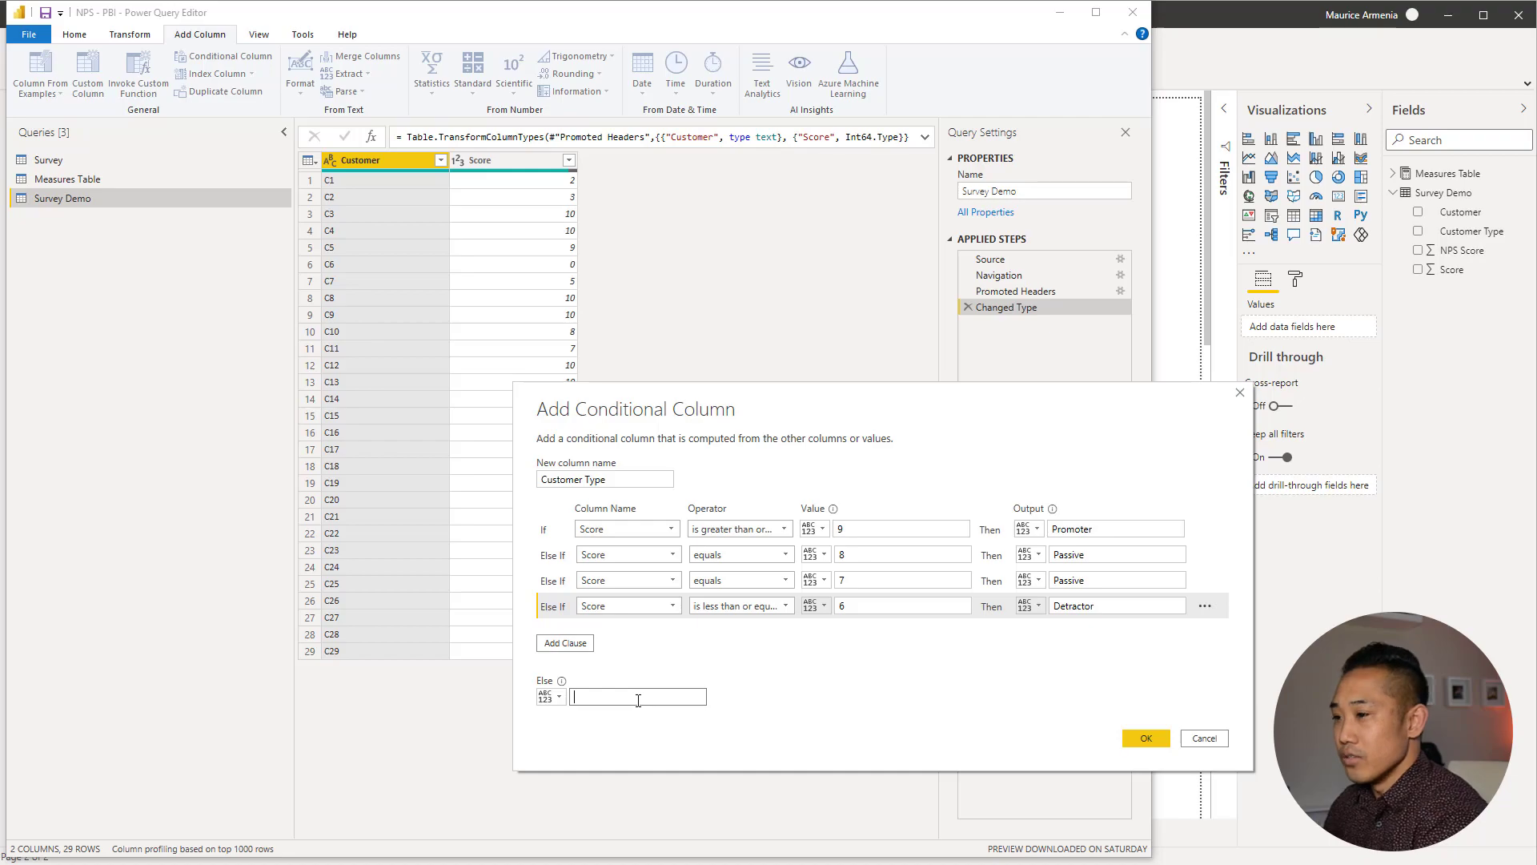
{"action": "type", "text": "null"}
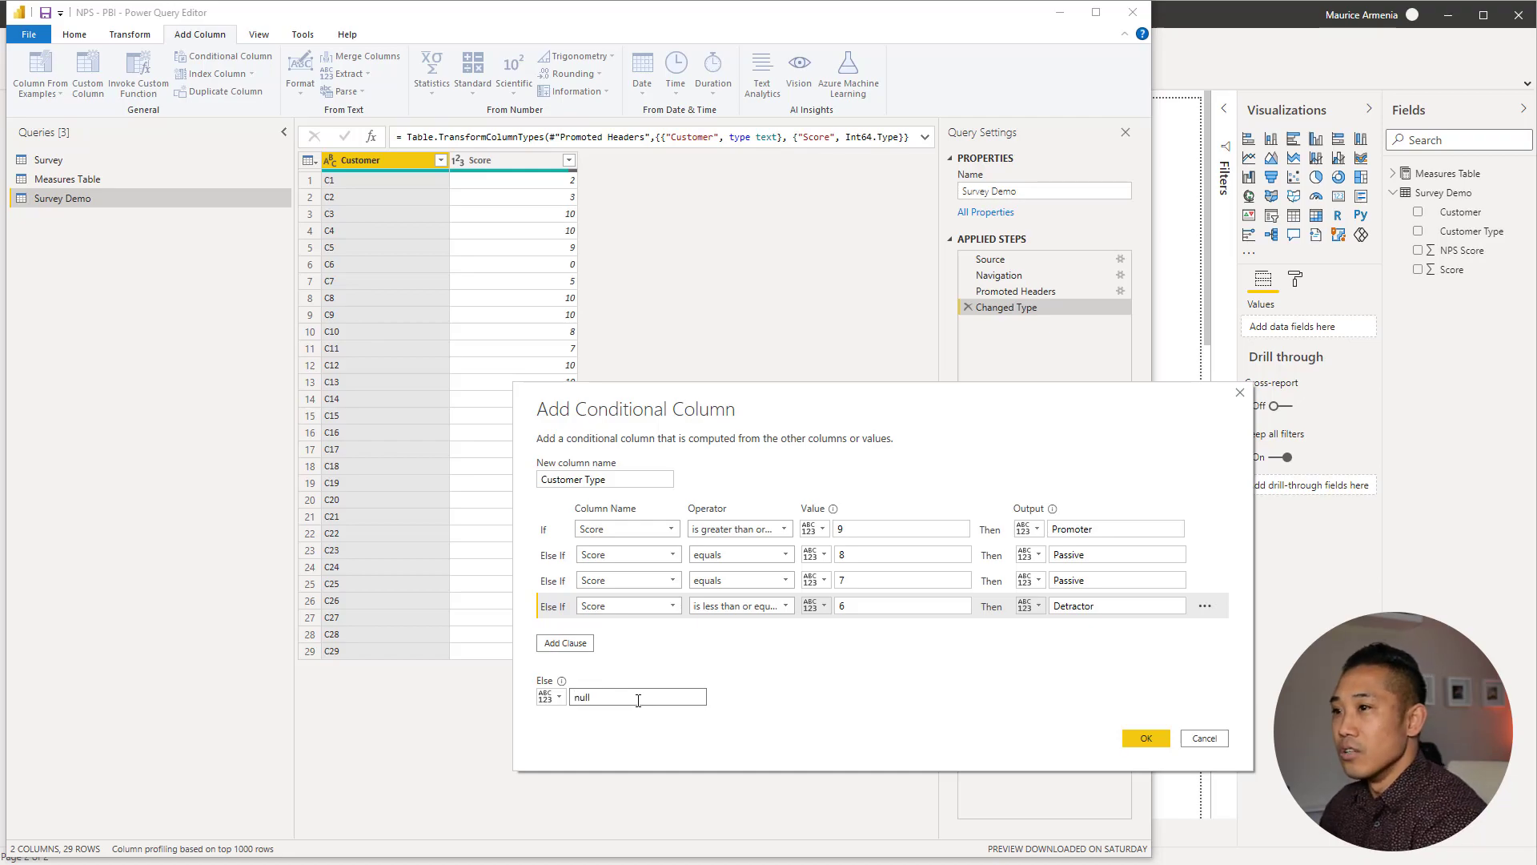
- Create the Customer Type column and change its type to Text
{"action": "left_click", "coordinate": [1144, 741]}
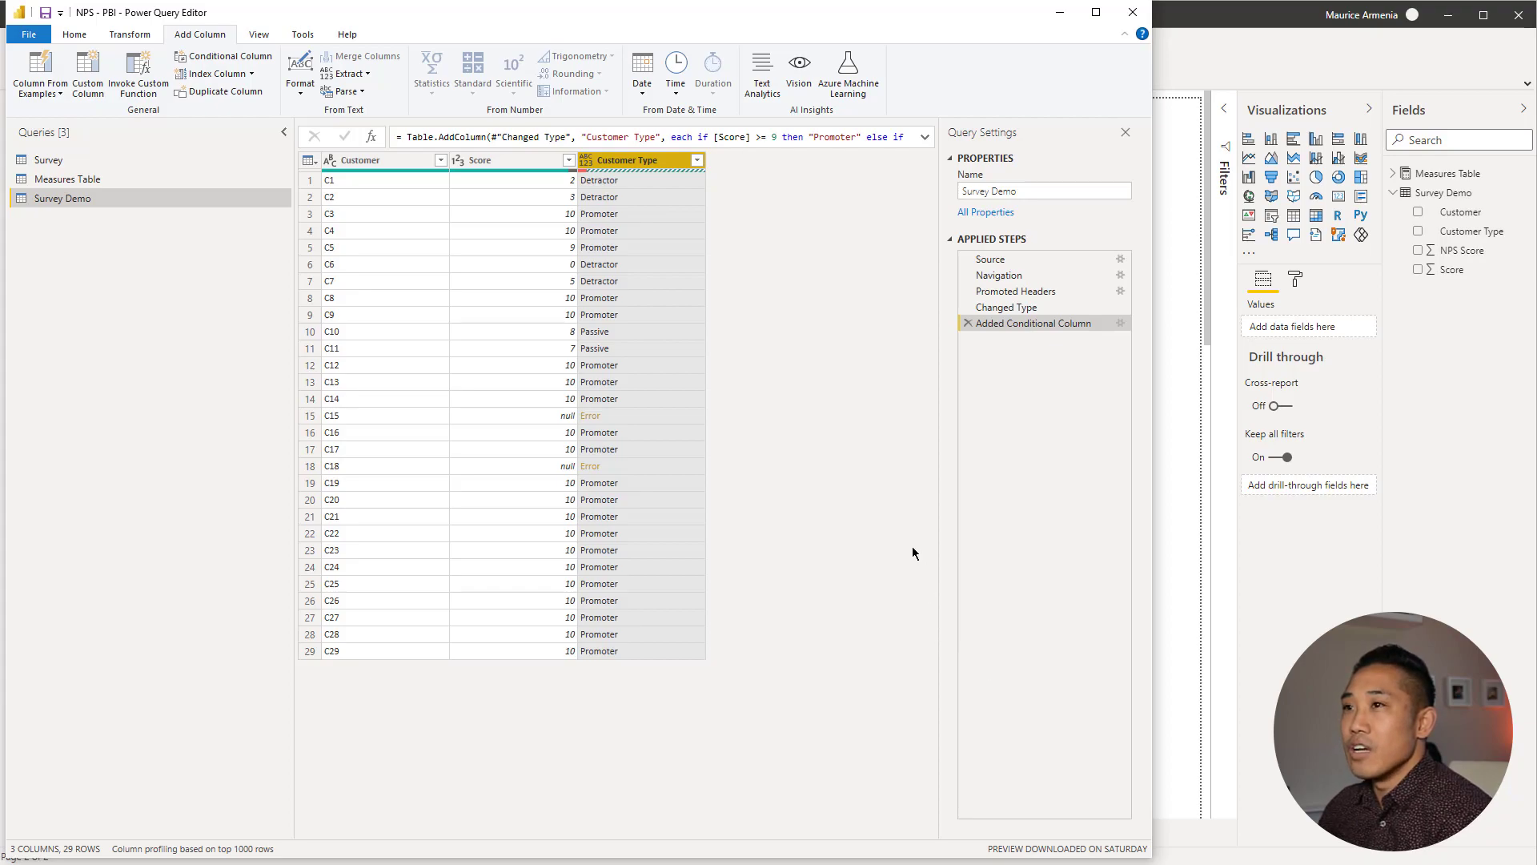
{"action": "right_click", "coordinate": [655, 164]}
{"action": "mouse_move", "coordinate": [721, 311]}
{"action": "left_click", "coordinate": [897, 479]}
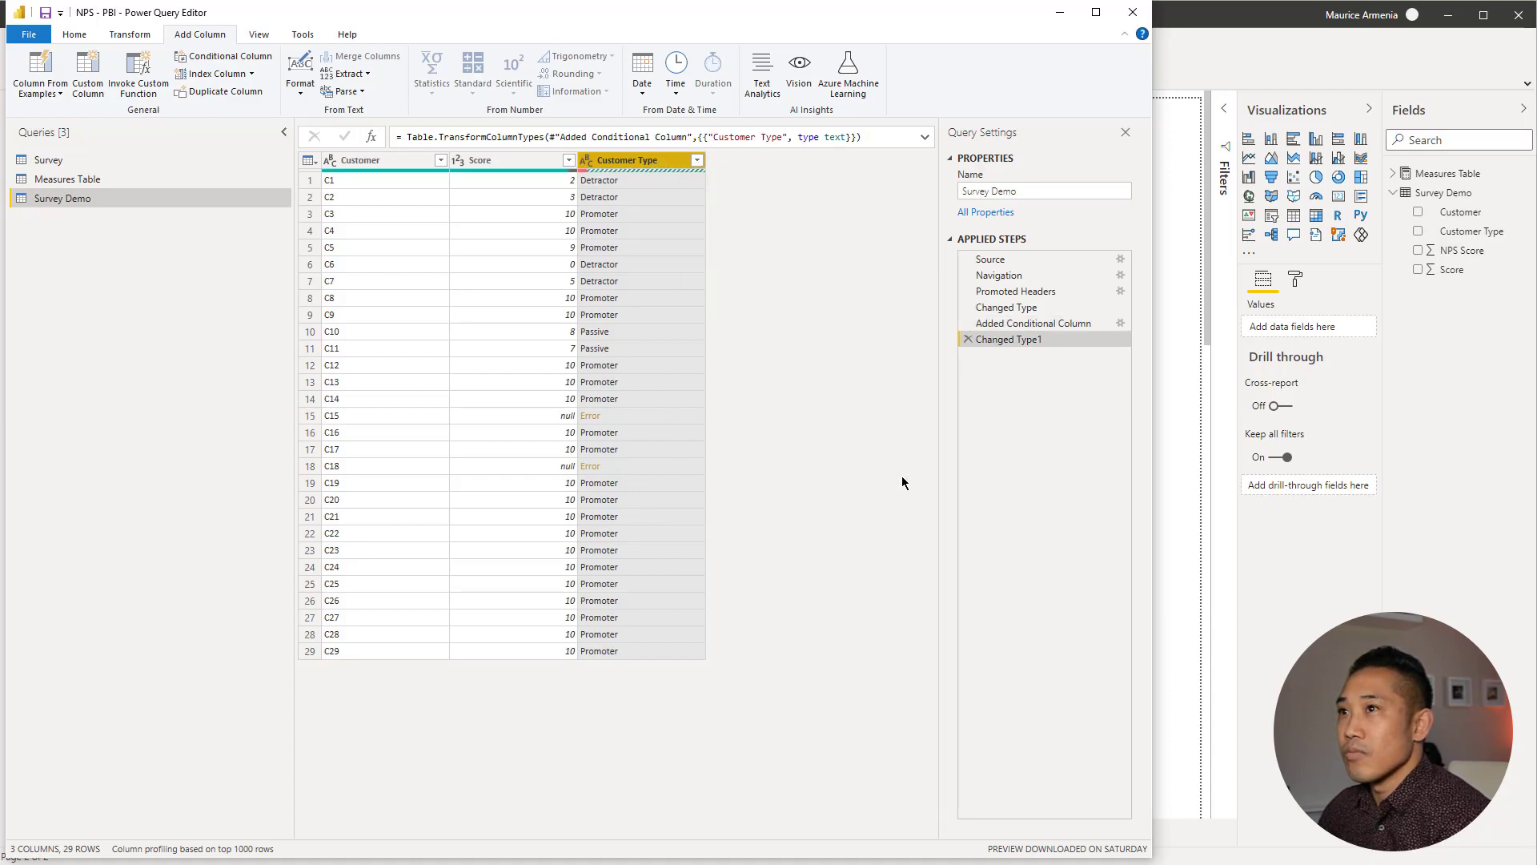
- Replace error values in Customer Type with 'No Response'
{"action": "right_click", "coordinate": [642, 164]}
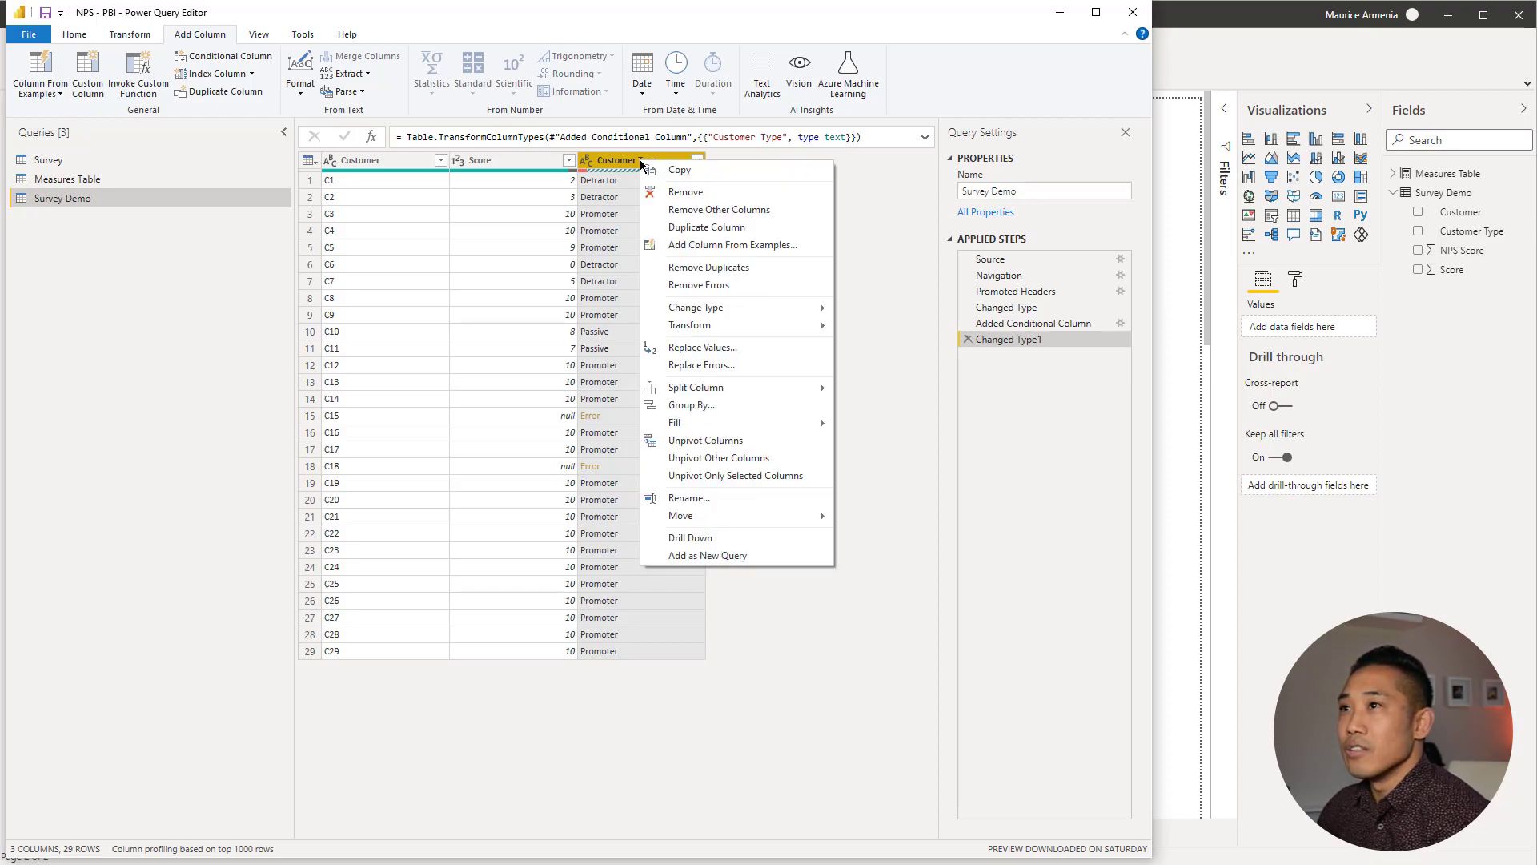
{"action": "mouse_move", "coordinate": [764, 311]}
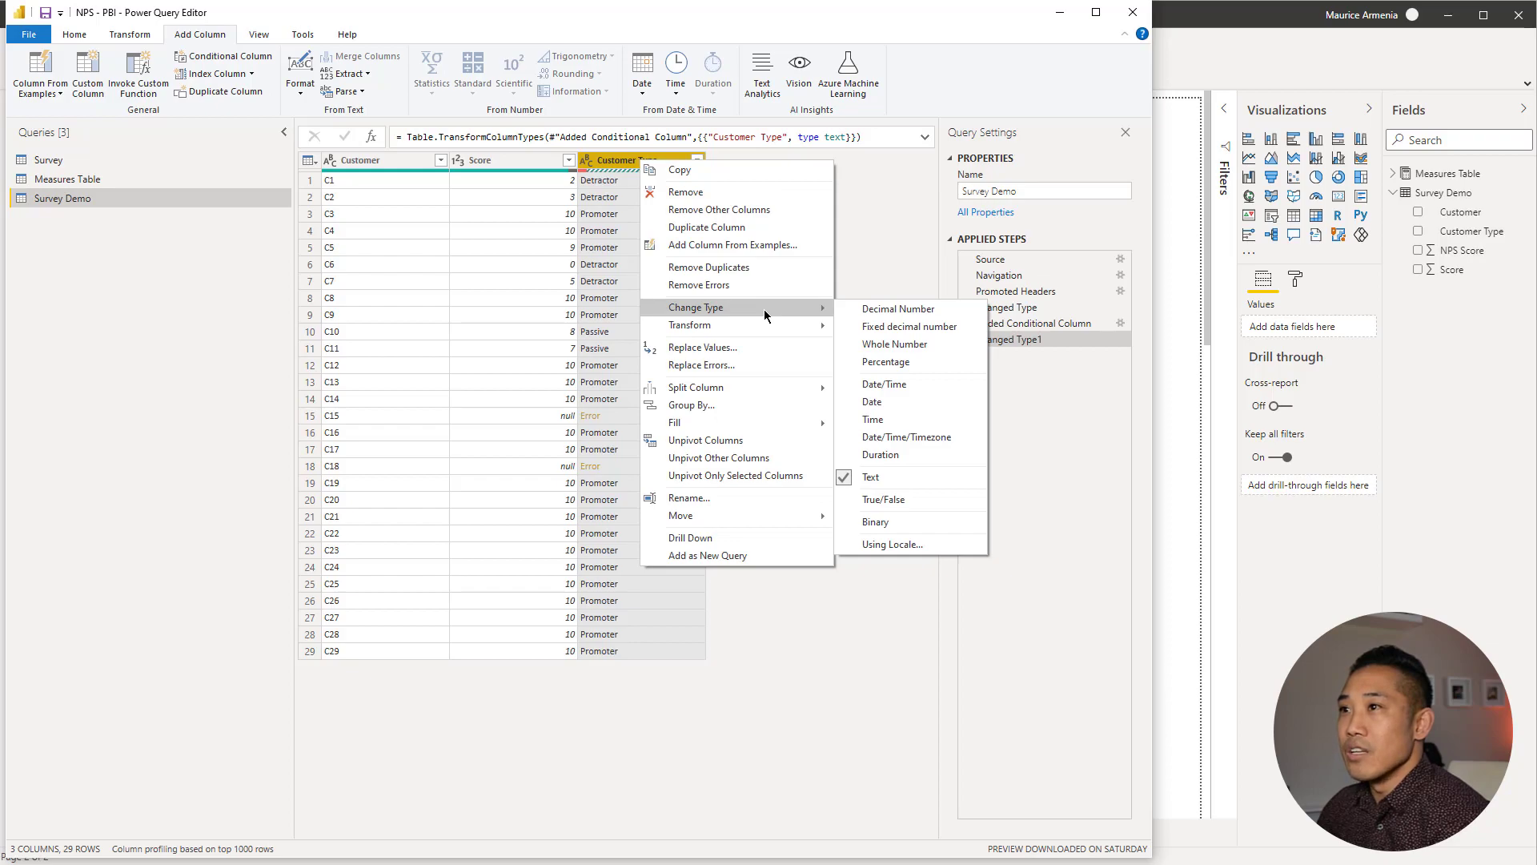
{"action": "left_click", "coordinate": [701, 364]}
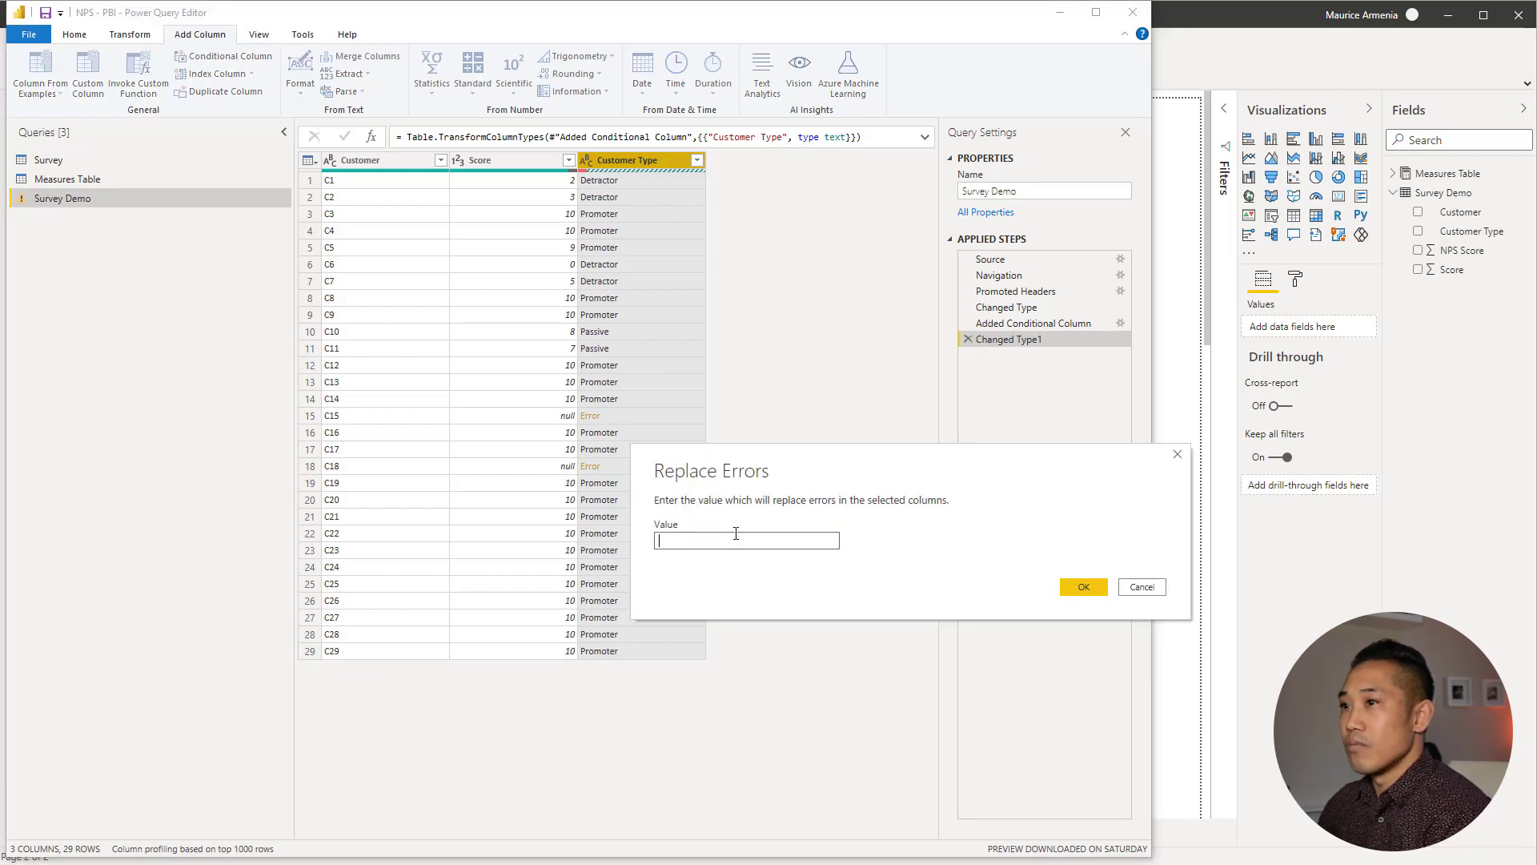
{"action": "type", "text": "No Response"}
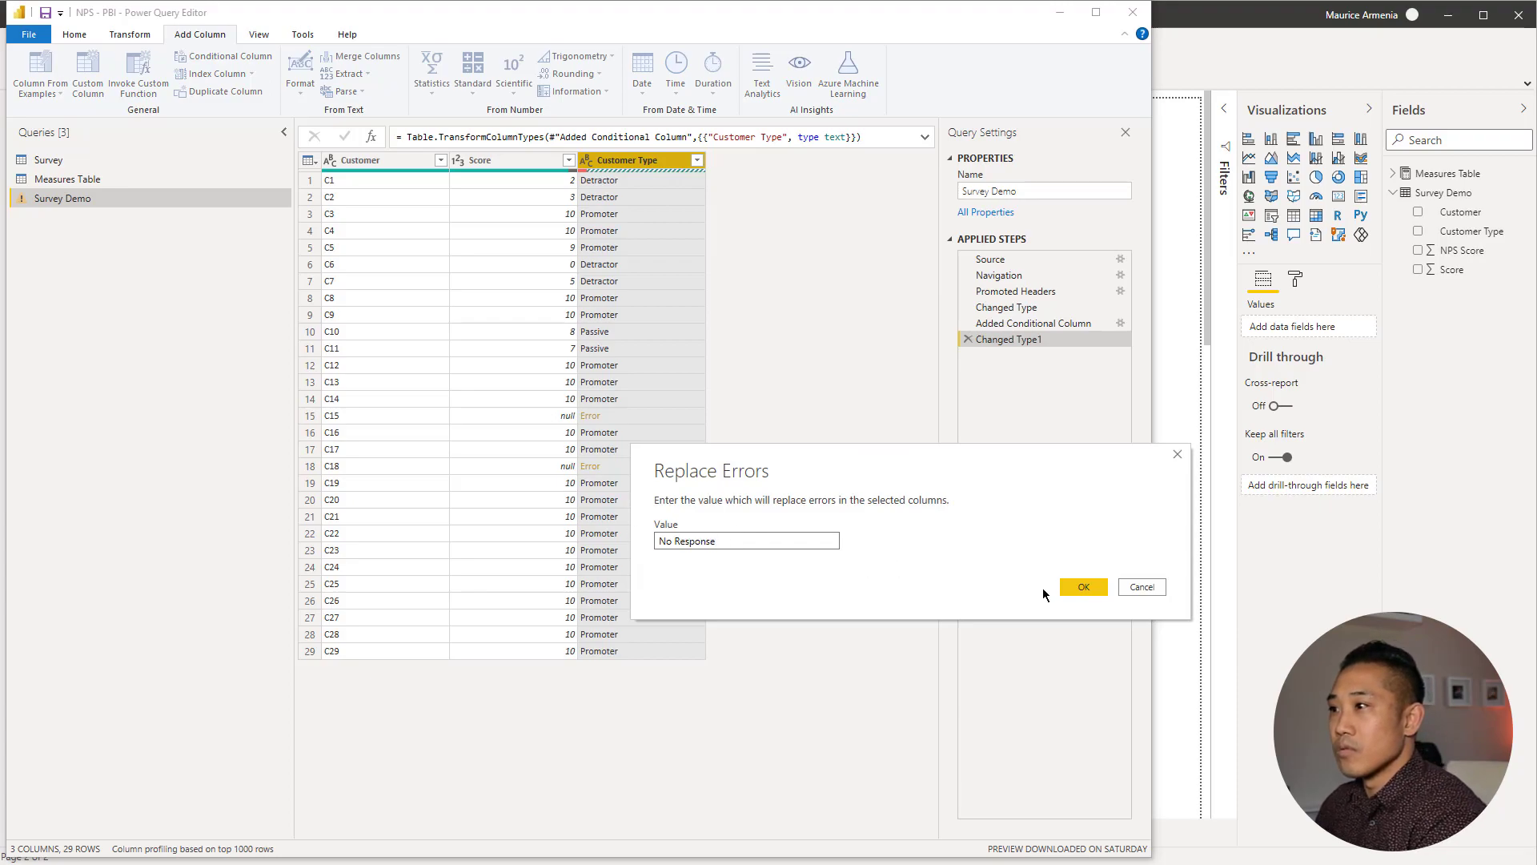
- Confirm the replacement so Customer Type's error rows read 'No Response'
{"action": "left_click", "coordinate": [1081, 586]}
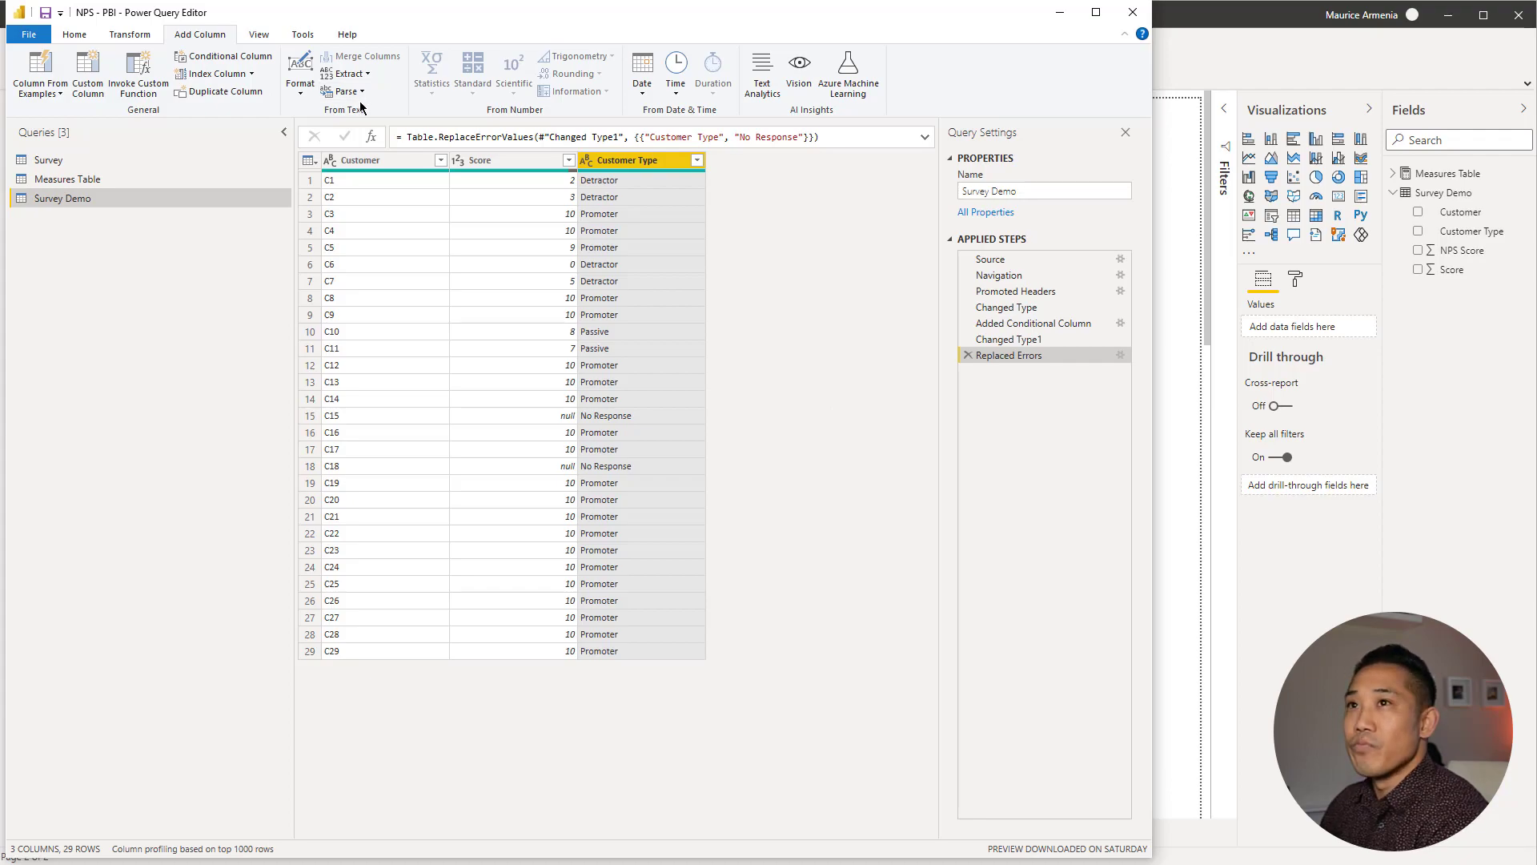
- Start a conditional column named NPS Score giving Customer Type Promoter the value 100
{"action": "left_click", "coordinate": [230, 56]}
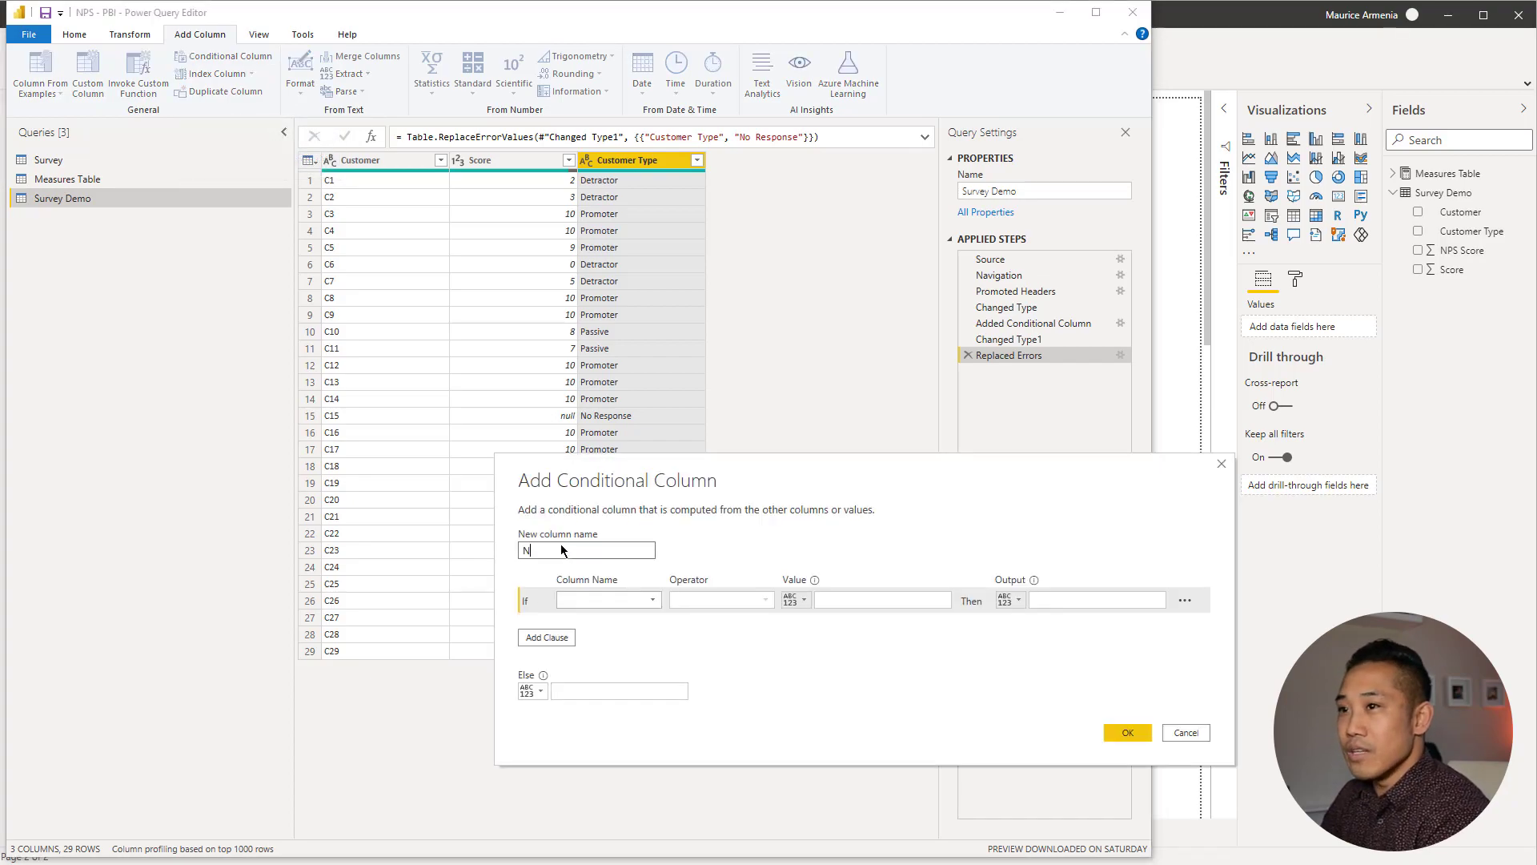
{"action": "type", "text": "NPS Score"}
{"action": "left_click", "coordinate": [612, 599]}
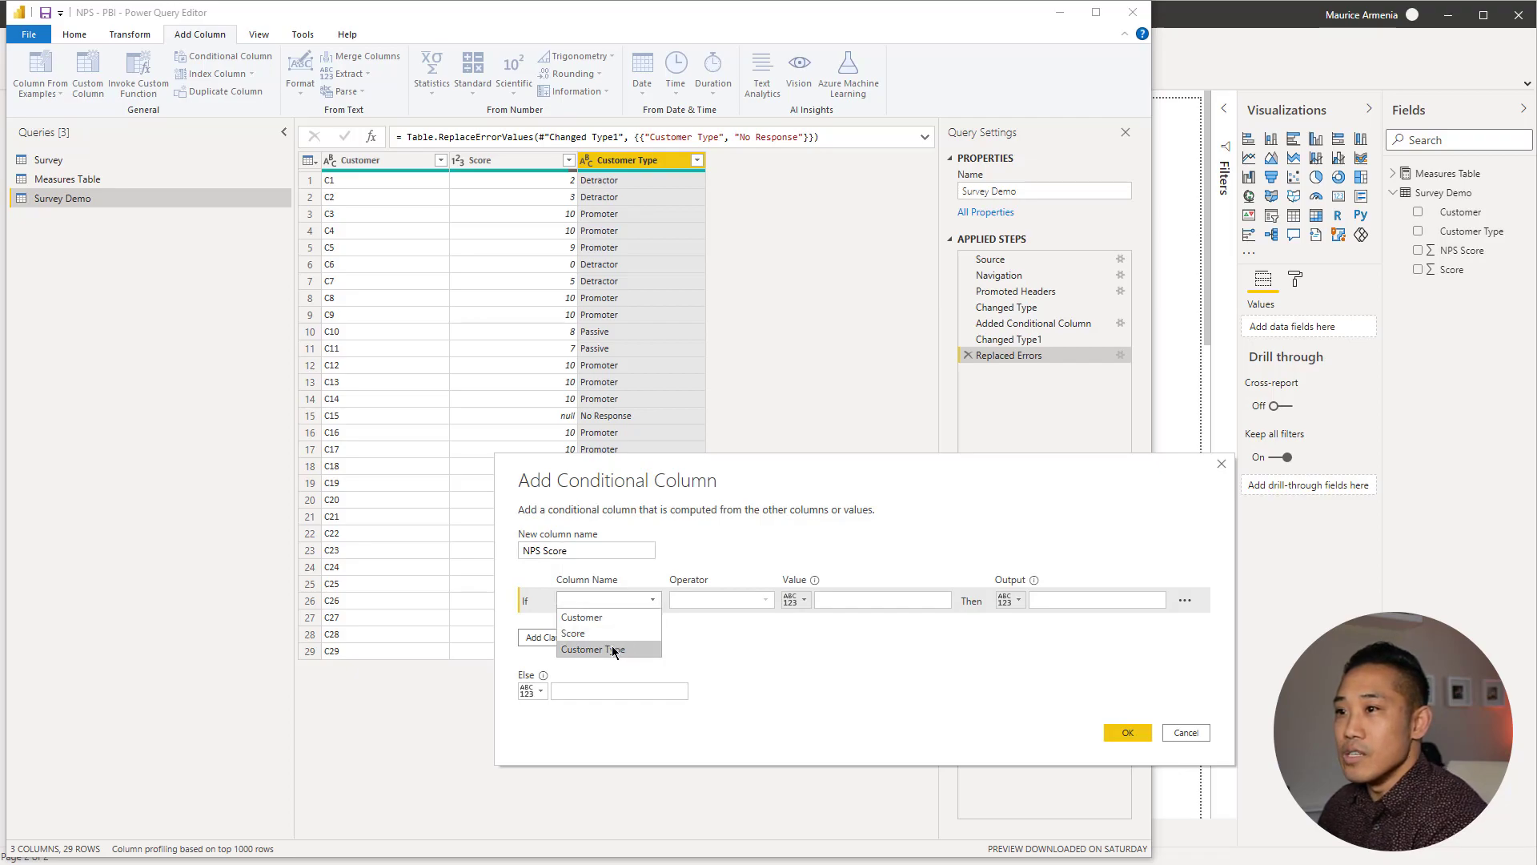
{"action": "left_click", "coordinate": [593, 649]}
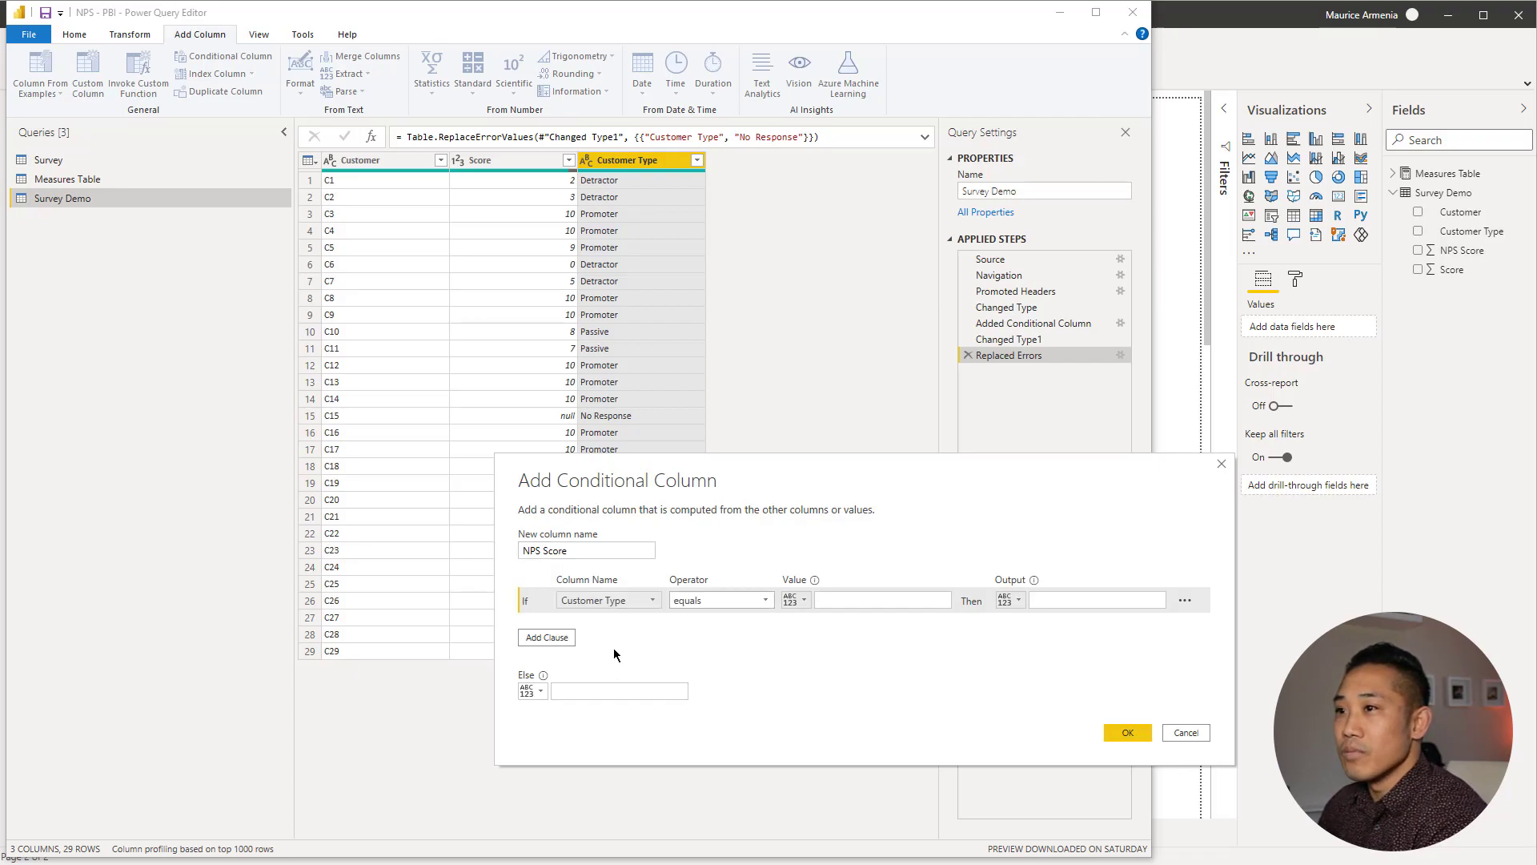
{"action": "left_click", "coordinate": [829, 604]}
{"action": "type", "text": "Promoter"}
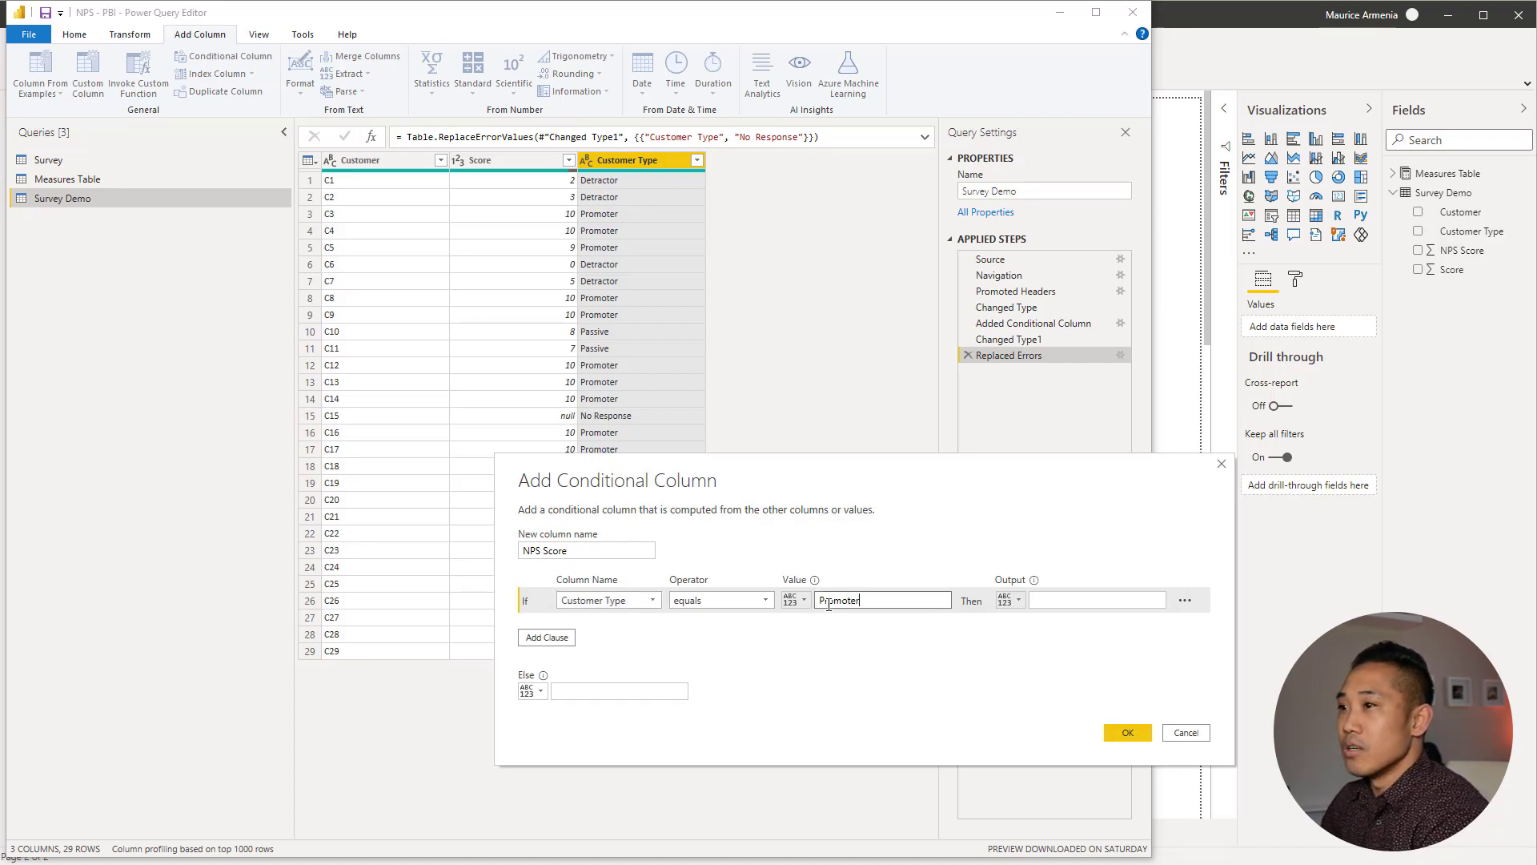
{"action": "left_click", "coordinate": [1061, 601]}
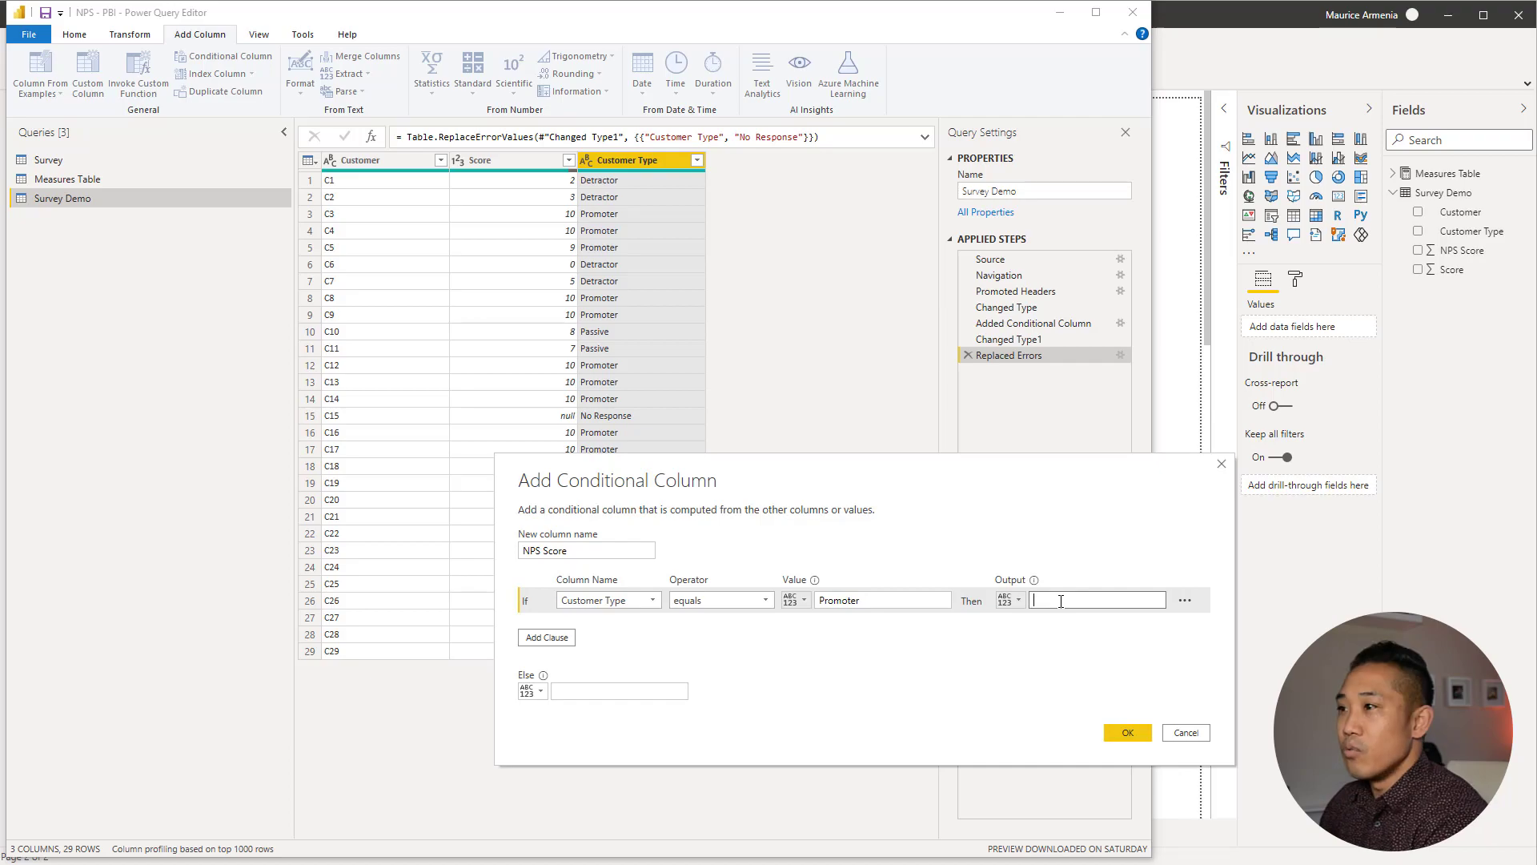
{"action": "type", "text": "100"}
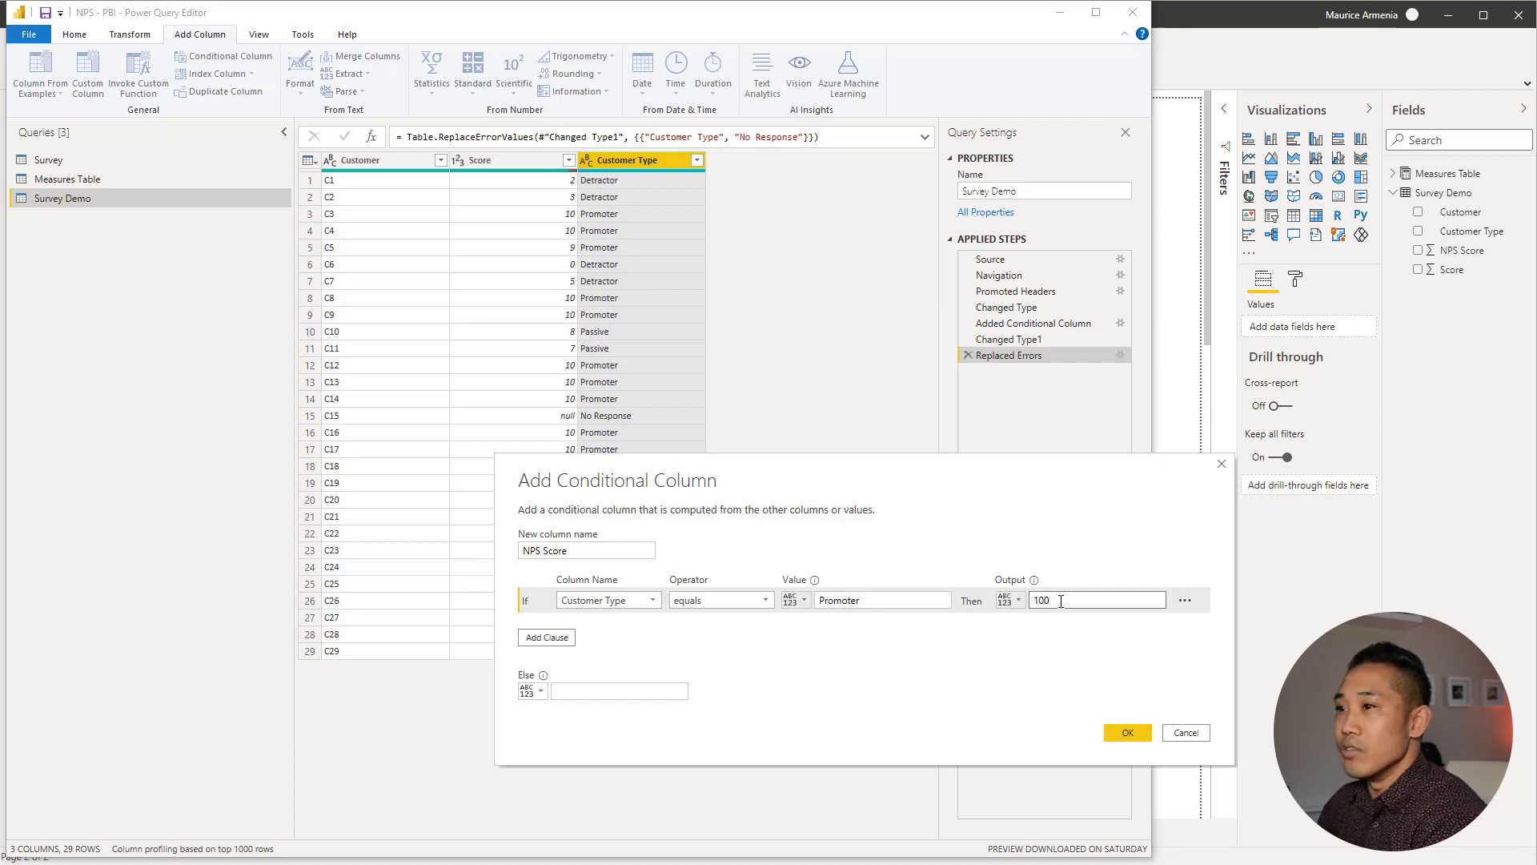
- Add a second condition giving Customer Type Passive the value 0
{"action": "left_click", "coordinate": [546, 637]}
{"action": "left_click", "coordinate": [650, 625]}
{"action": "left_click", "coordinate": [597, 675]}
{"action": "left_click", "coordinate": [840, 626]}
{"action": "type", "text": "Passive"}
{"action": "left_click", "coordinate": [1065, 624]}
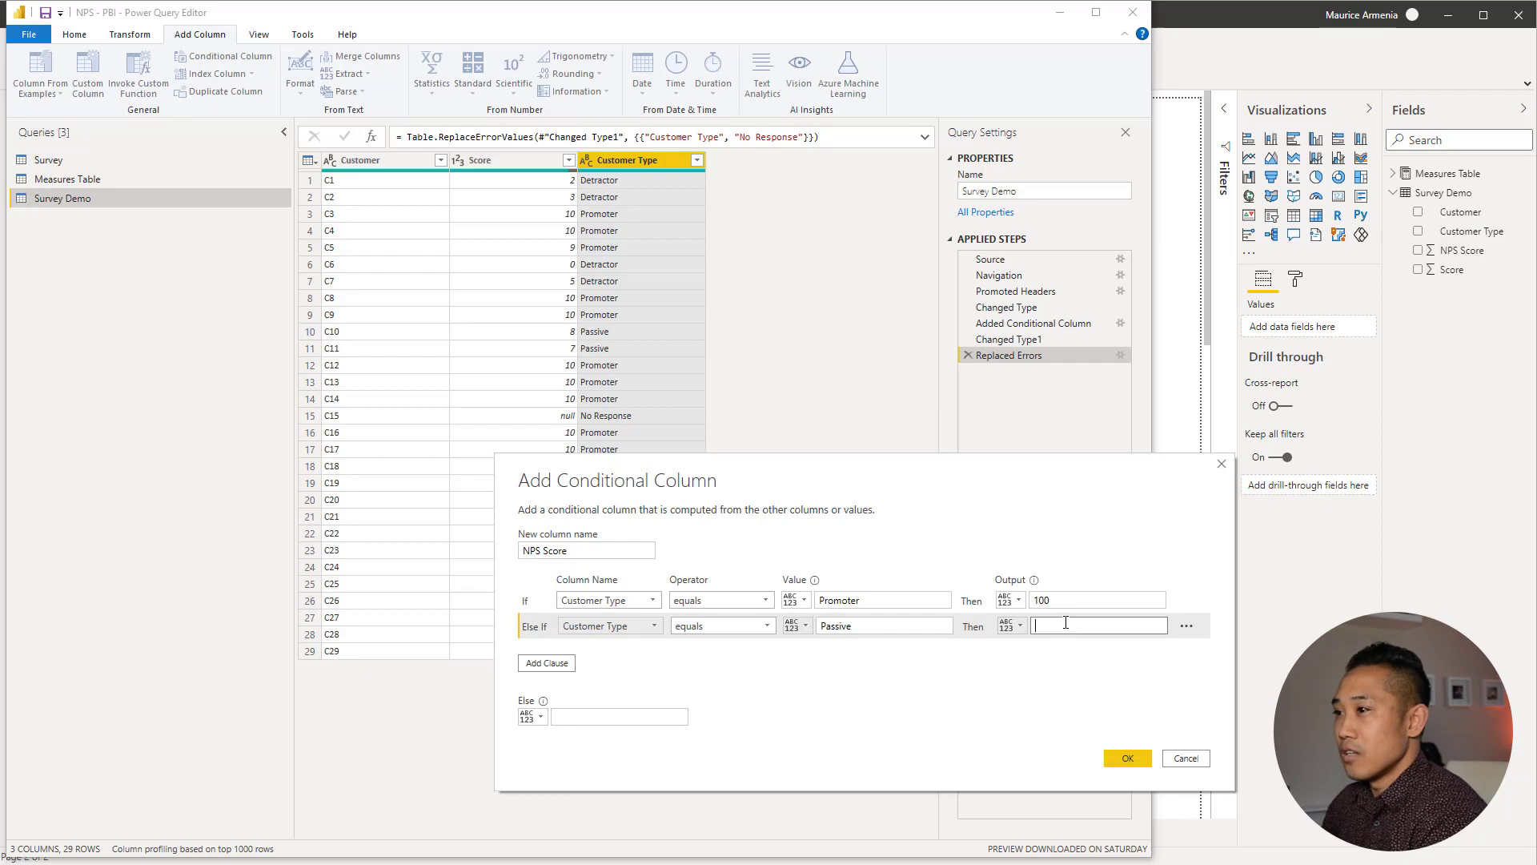
{"action": "type", "text": "0"}
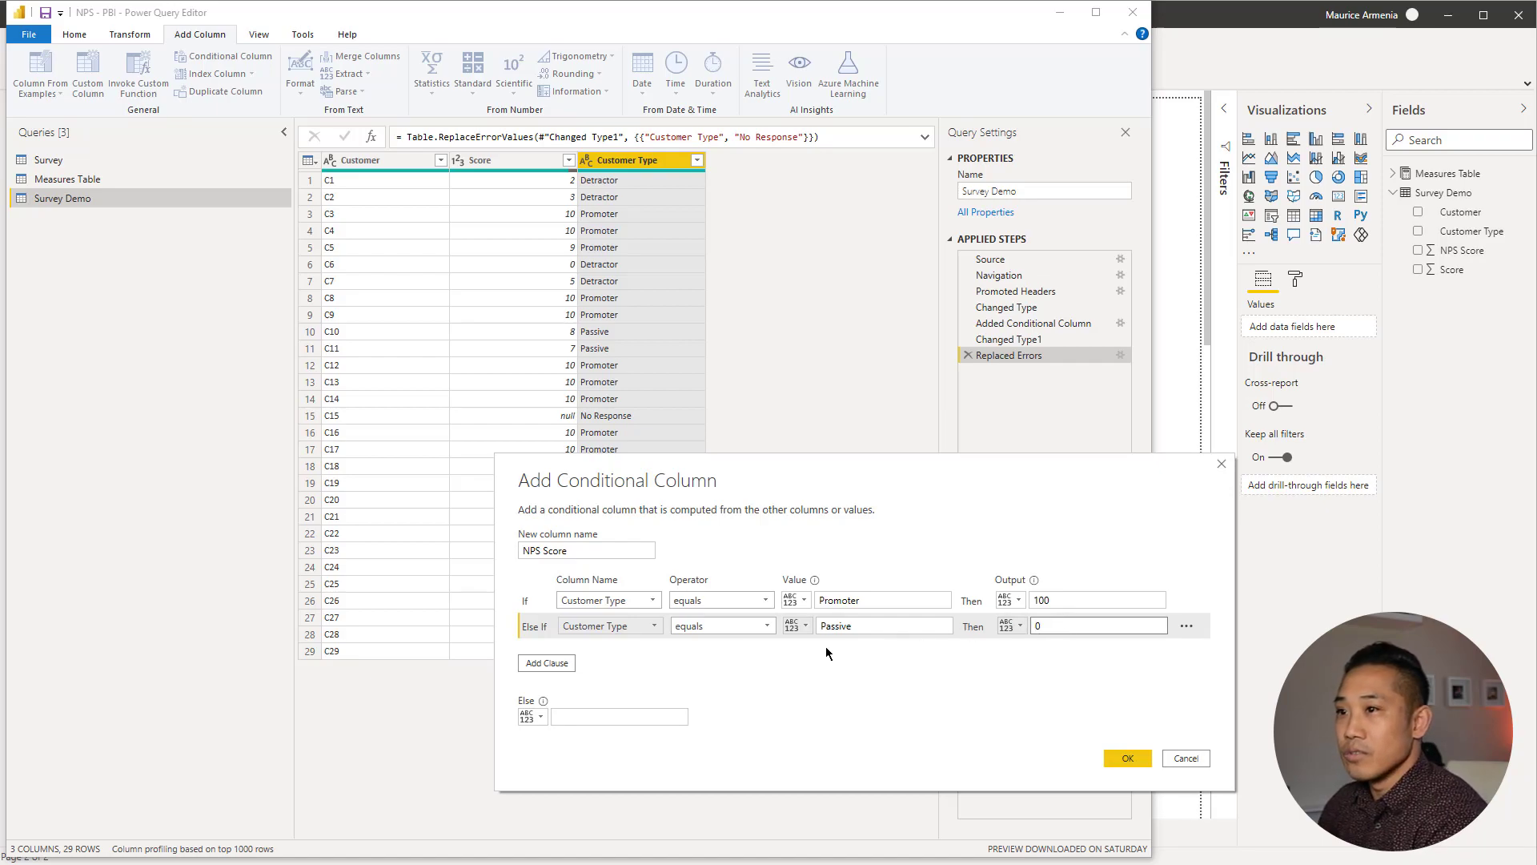
- Add a condition giving Detractor -100, set Else to null, and create the column
{"action": "left_click", "coordinate": [564, 664]}
{"action": "left_click", "coordinate": [632, 651]}
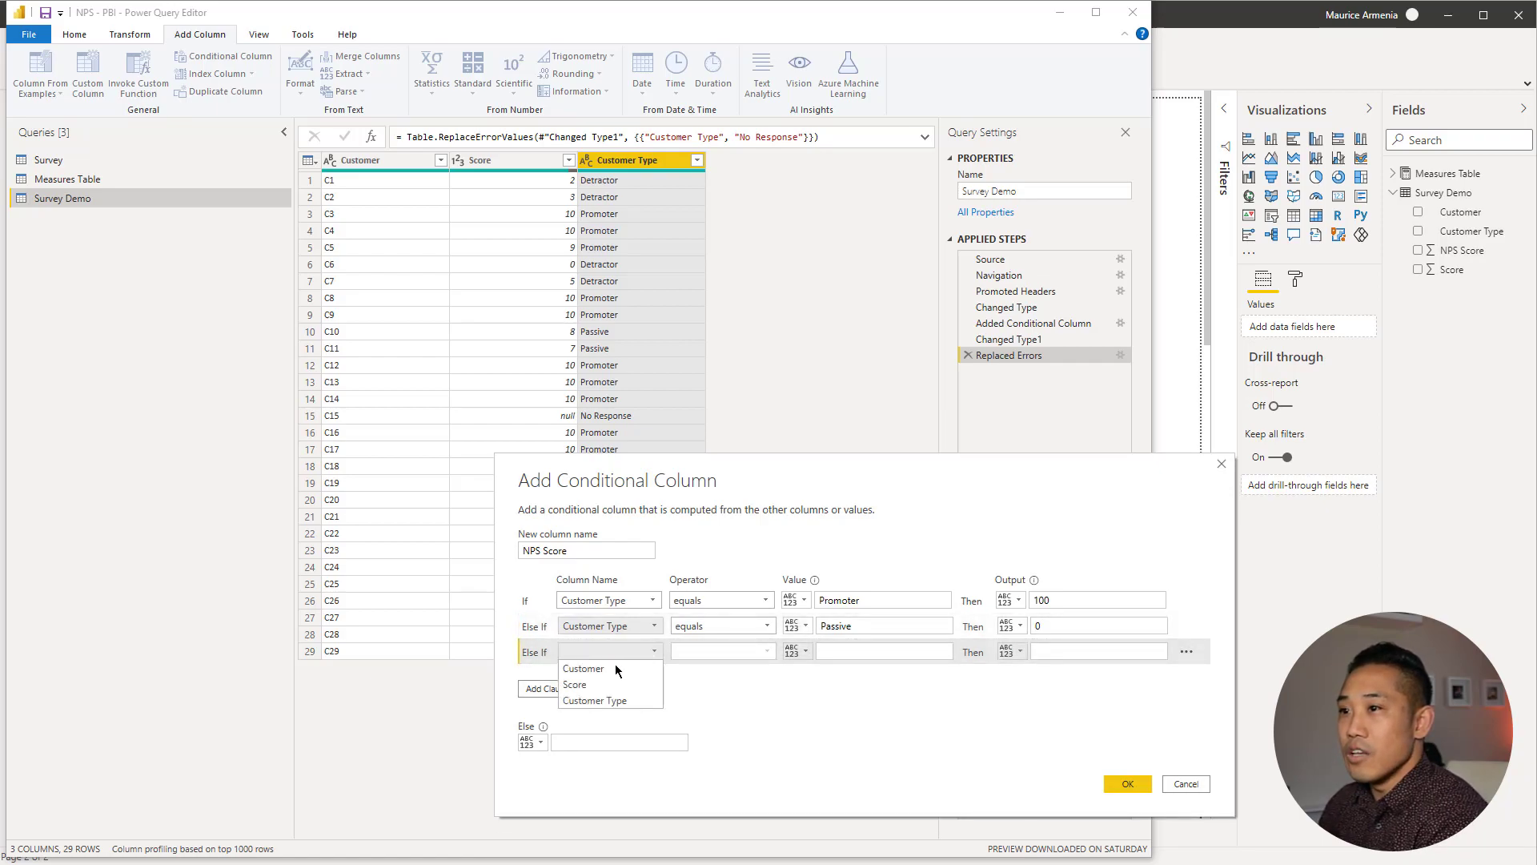
{"action": "left_click", "coordinate": [610, 702]}
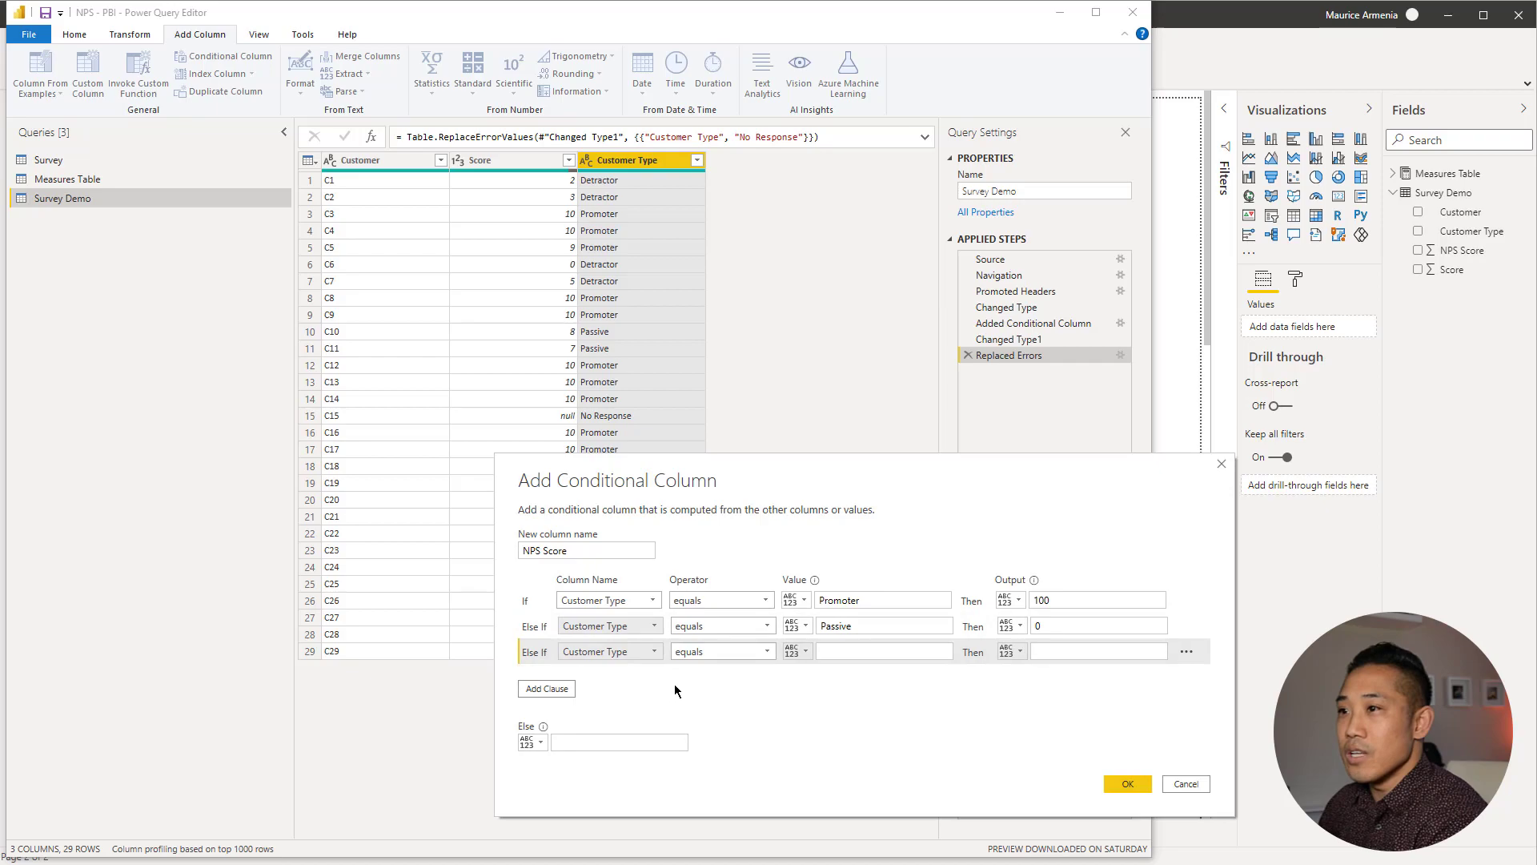
{"action": "left_click", "coordinate": [741, 651]}
{"action": "left_click", "coordinate": [742, 651]}
{"action": "left_click", "coordinate": [843, 651]}
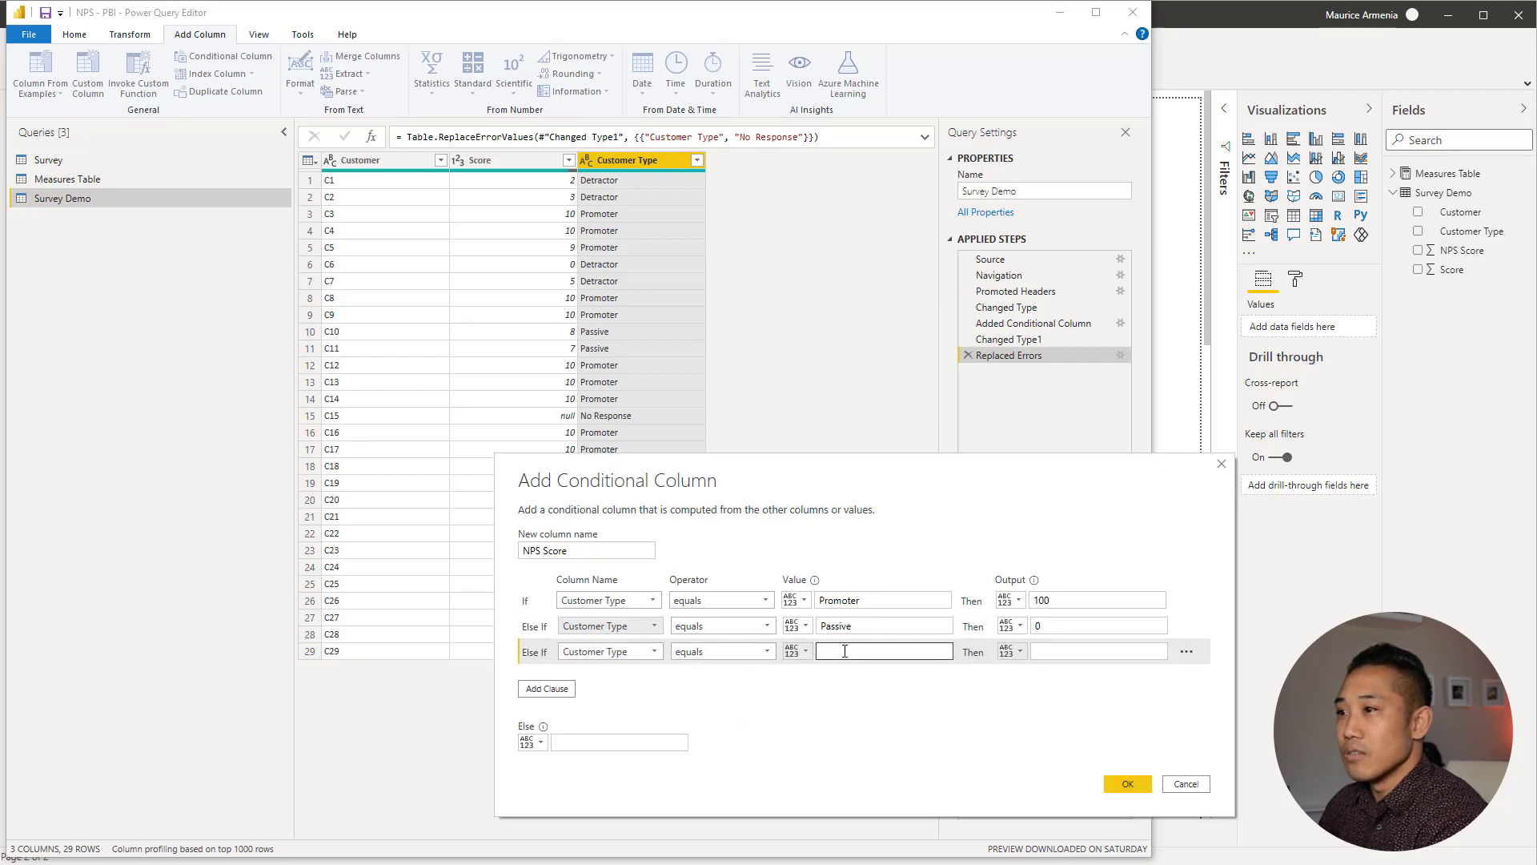
{"action": "type", "text": "Detractor"}
{"action": "left_click", "coordinate": [1073, 650]}
{"action": "type", "text": "-100"}
{"action": "left_click", "coordinate": [631, 744]}
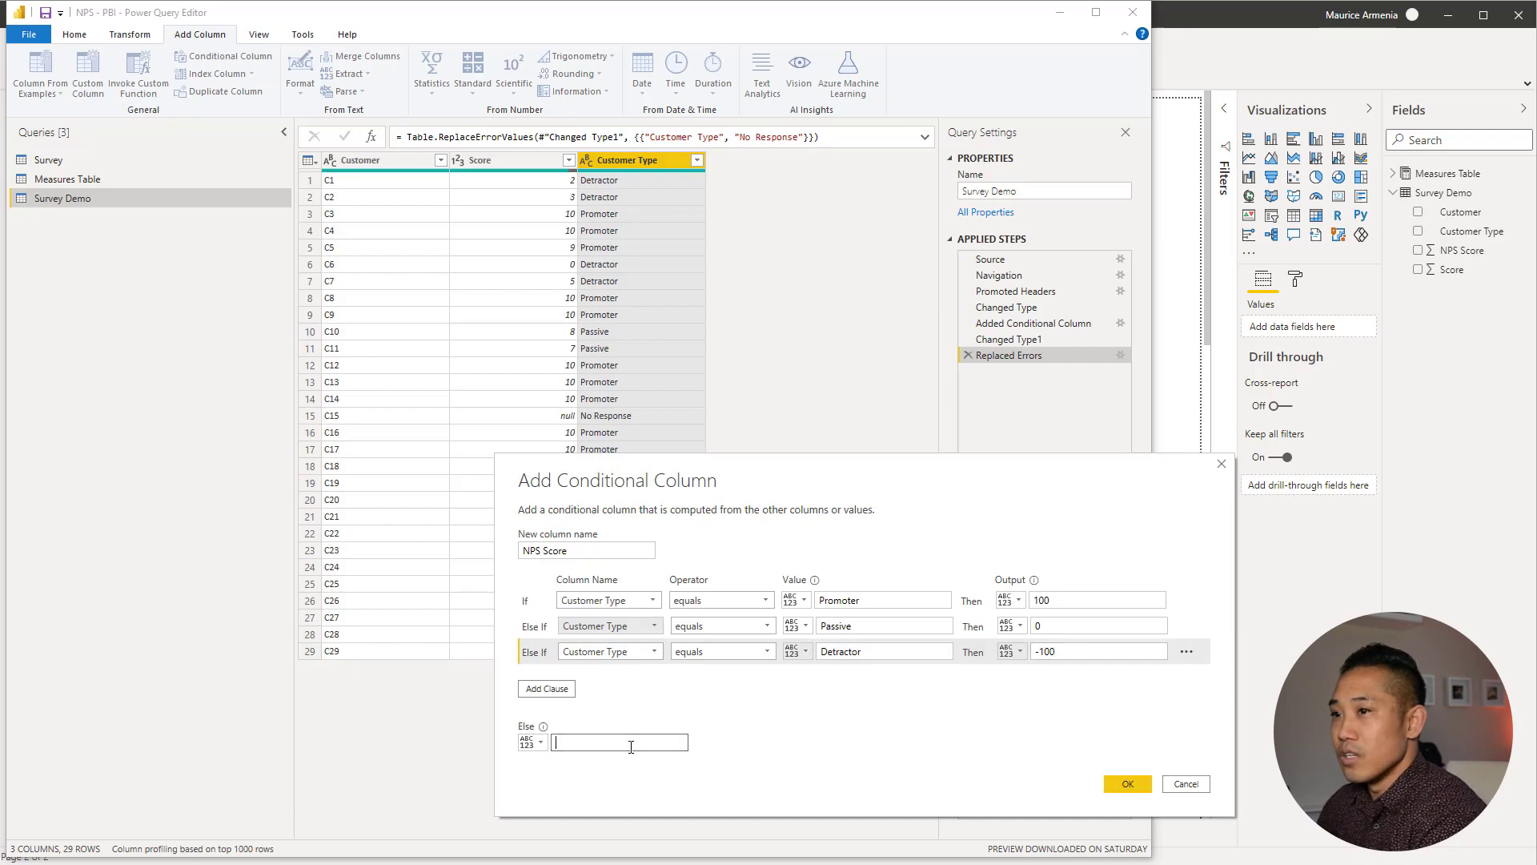
{"action": "type", "text": "null"}
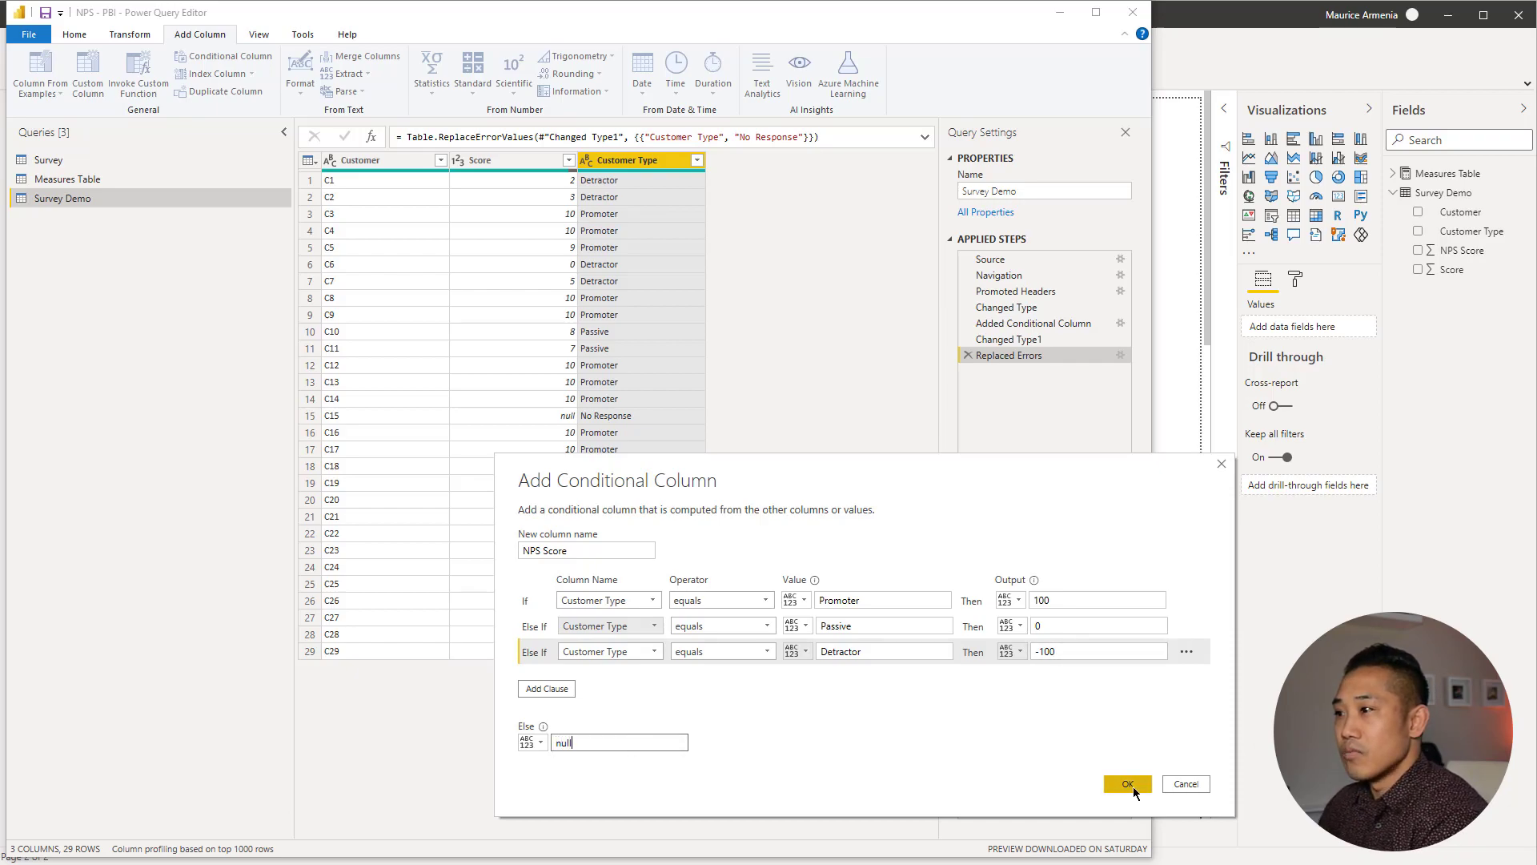
{"action": "left_click", "coordinate": [1129, 785]}
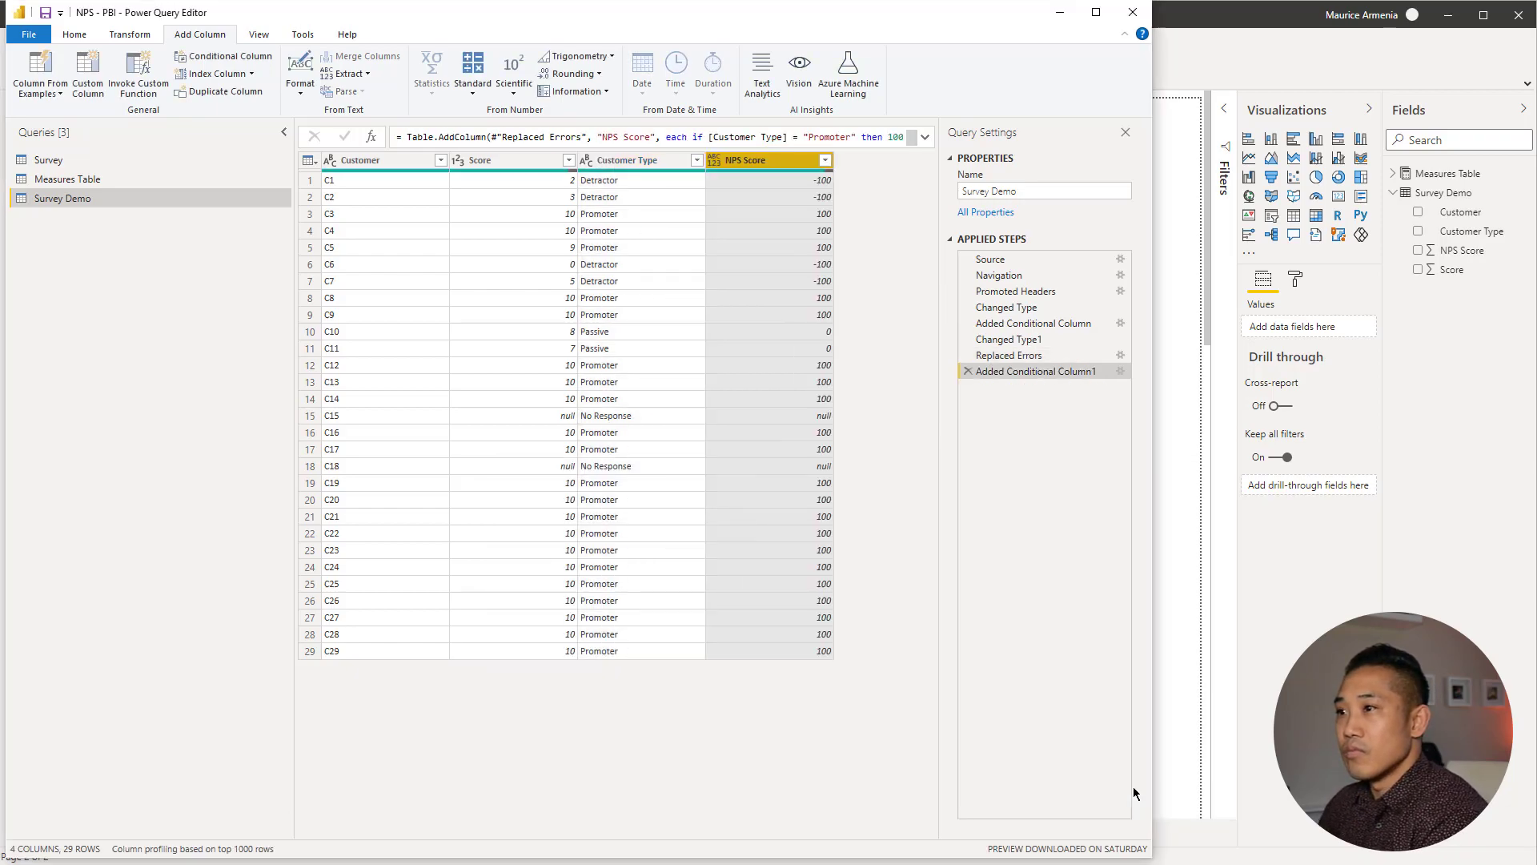
- Change the NPS Score column's data type to Whole Number
{"action": "right_click", "coordinate": [756, 164]}
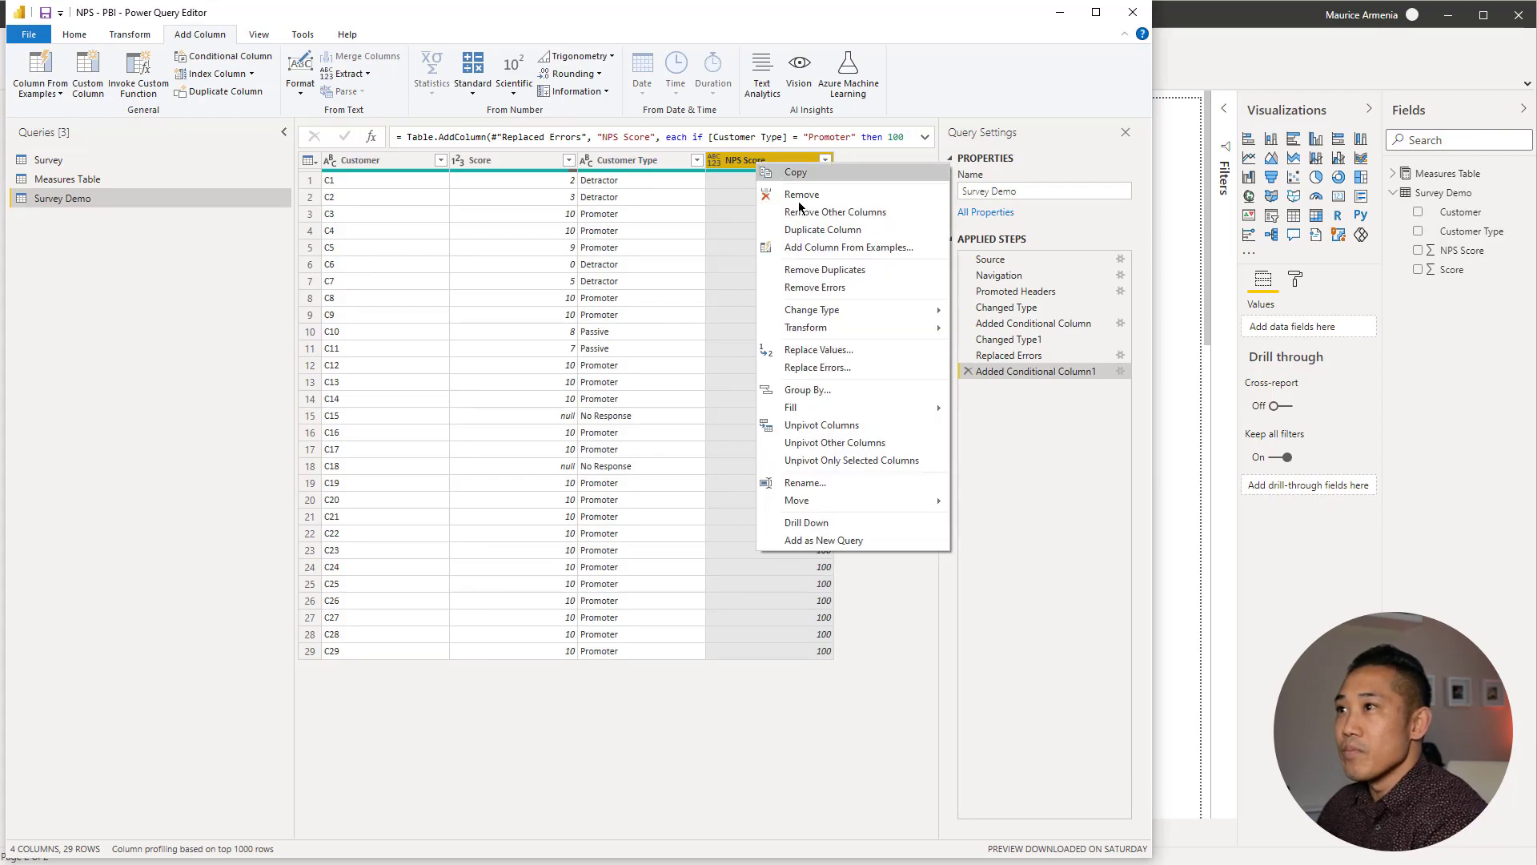
{"action": "mouse_move", "coordinate": [871, 310]}
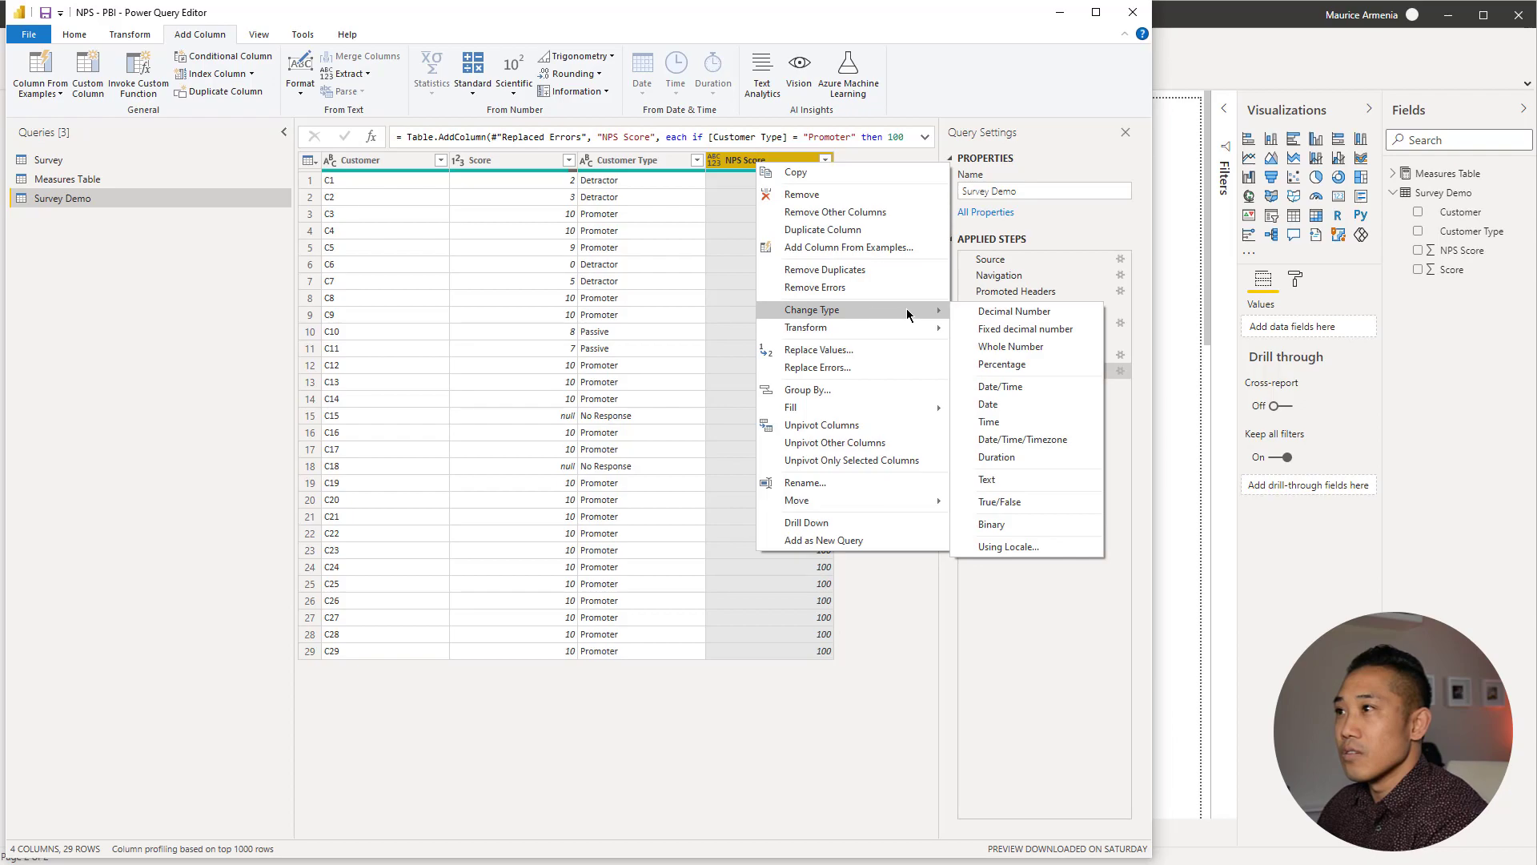
{"action": "left_click", "coordinate": [1044, 344]}
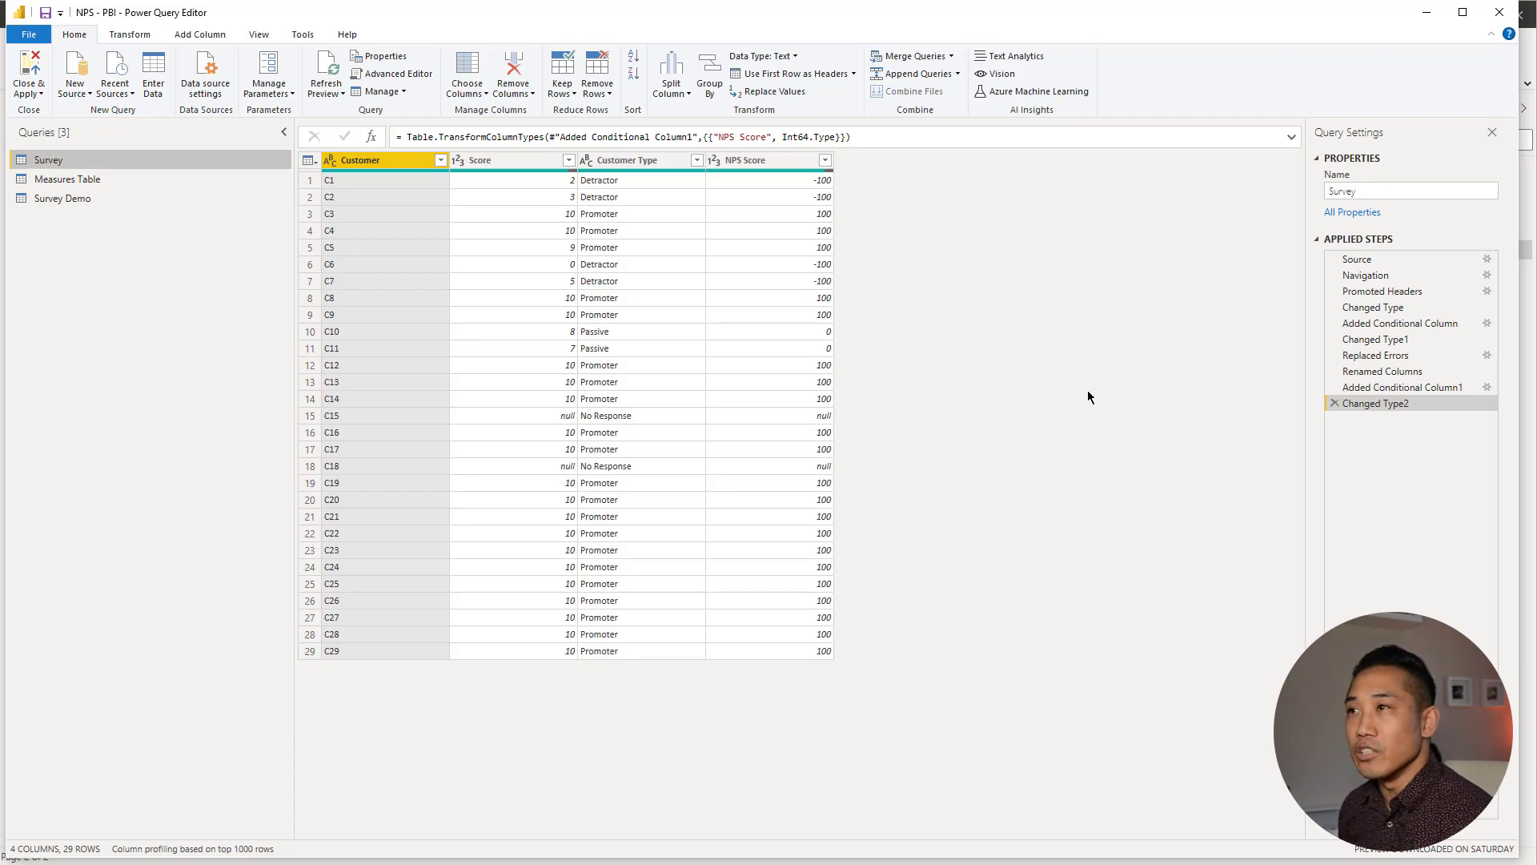
- Close & Apply the query changes and expand the Survey Demo table's fields
{"action": "left_click", "coordinate": [41, 95]}
{"action": "left_click", "coordinate": [36, 112]}
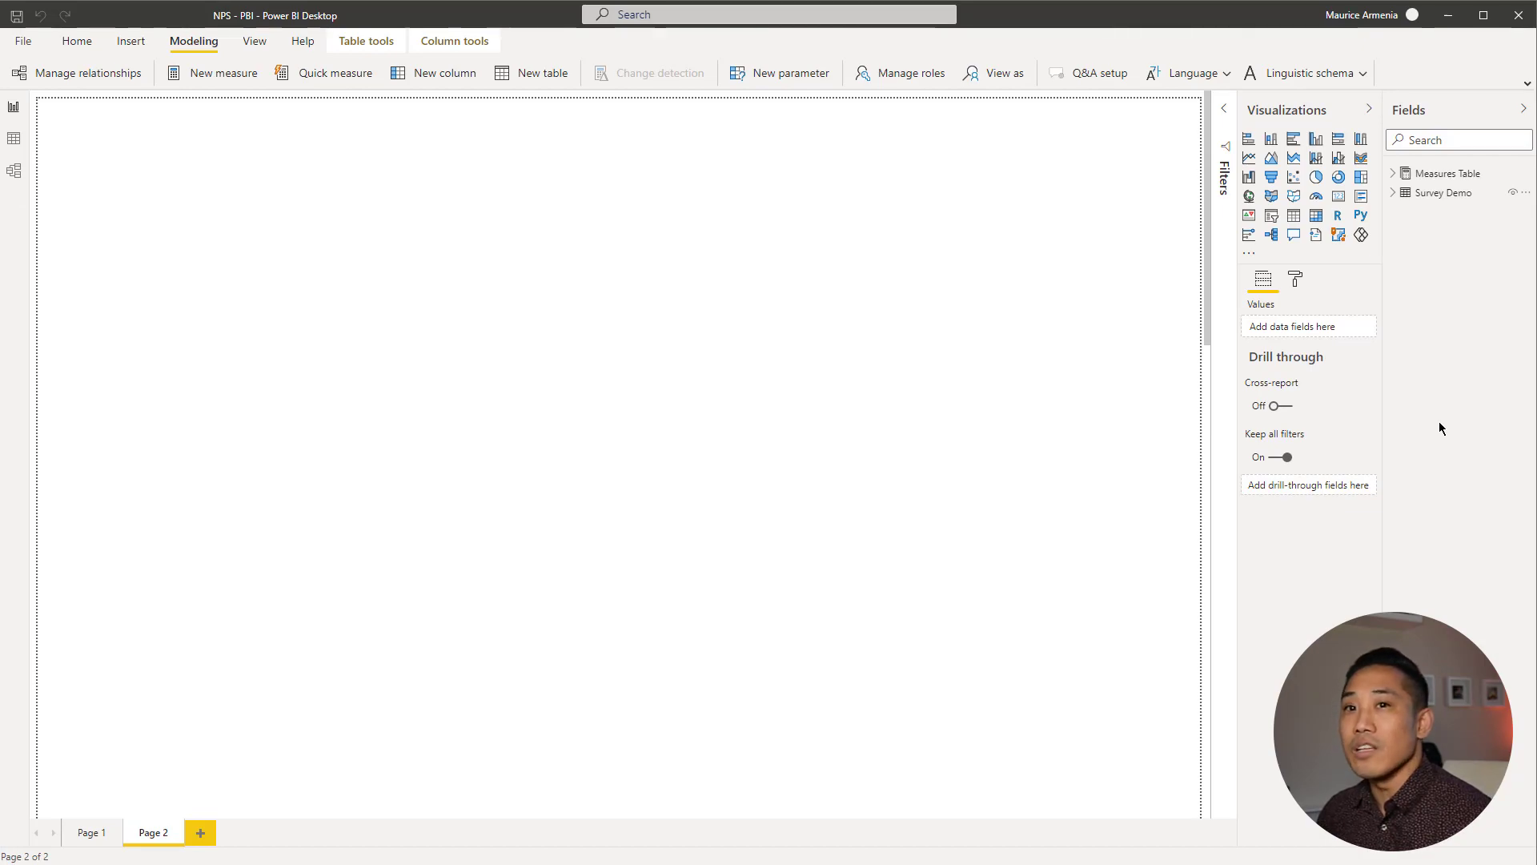
{"action": "left_click", "coordinate": [1393, 196]}
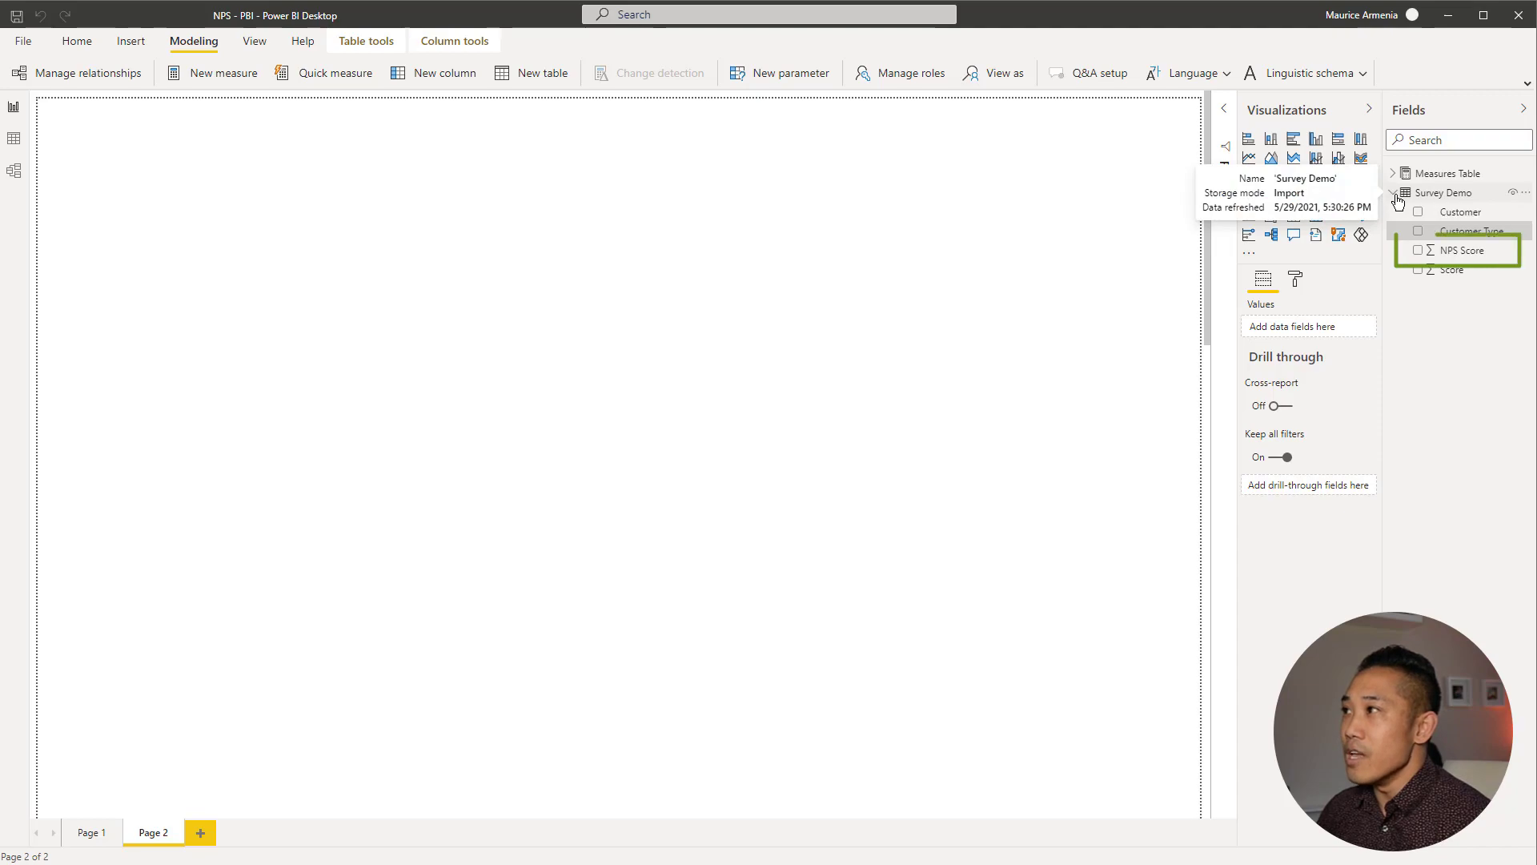
- Set NPS Score's default summarization to Average
{"action": "left_click", "coordinate": [1459, 251]}
{"action": "left_click", "coordinate": [446, 40]}
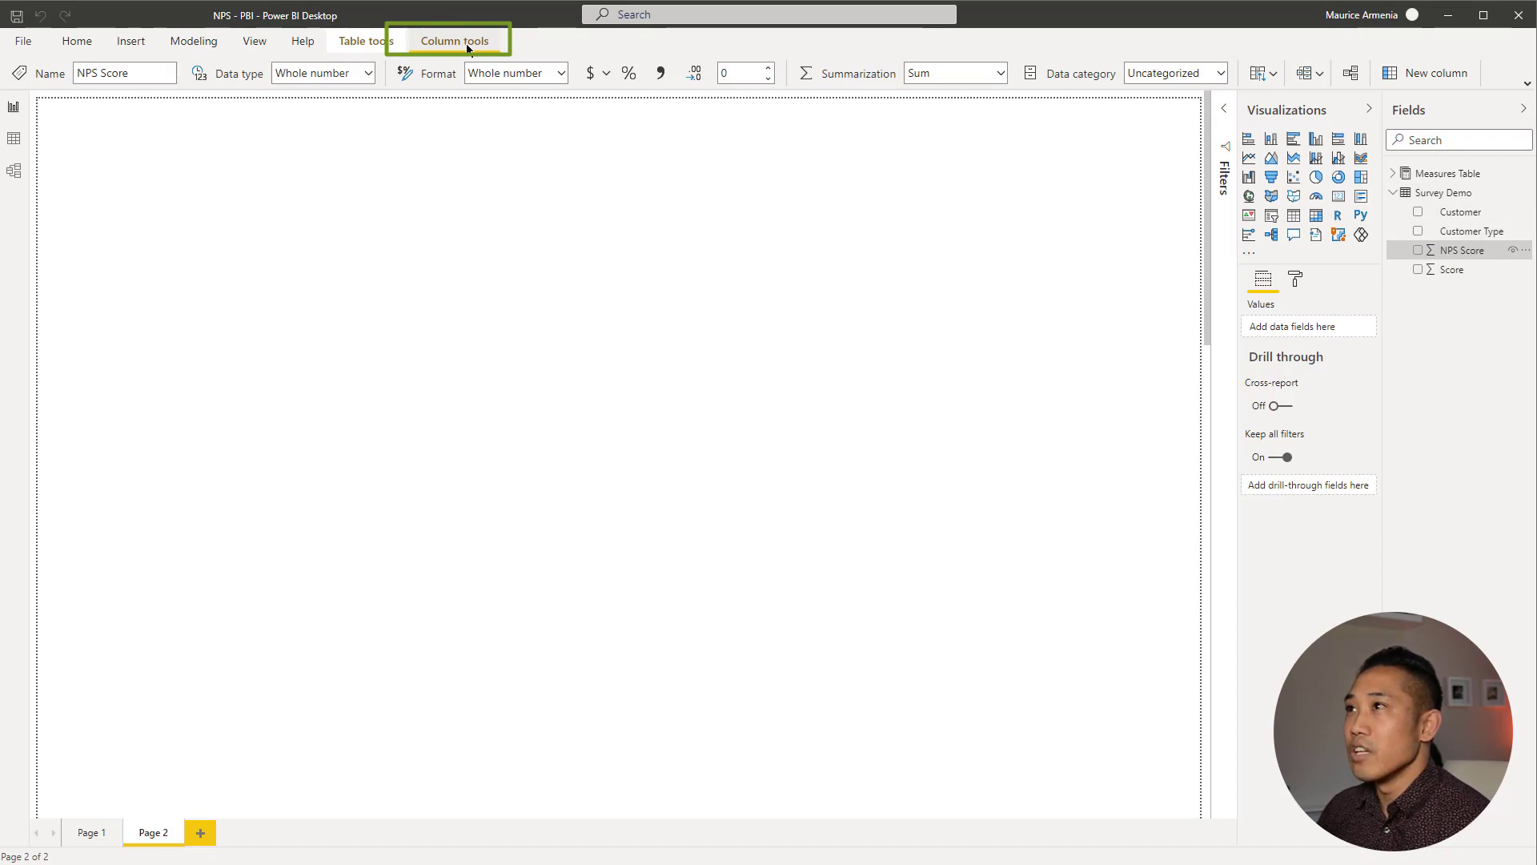
{"action": "left_click", "coordinate": [1001, 78]}
{"action": "left_click", "coordinate": [969, 163]}
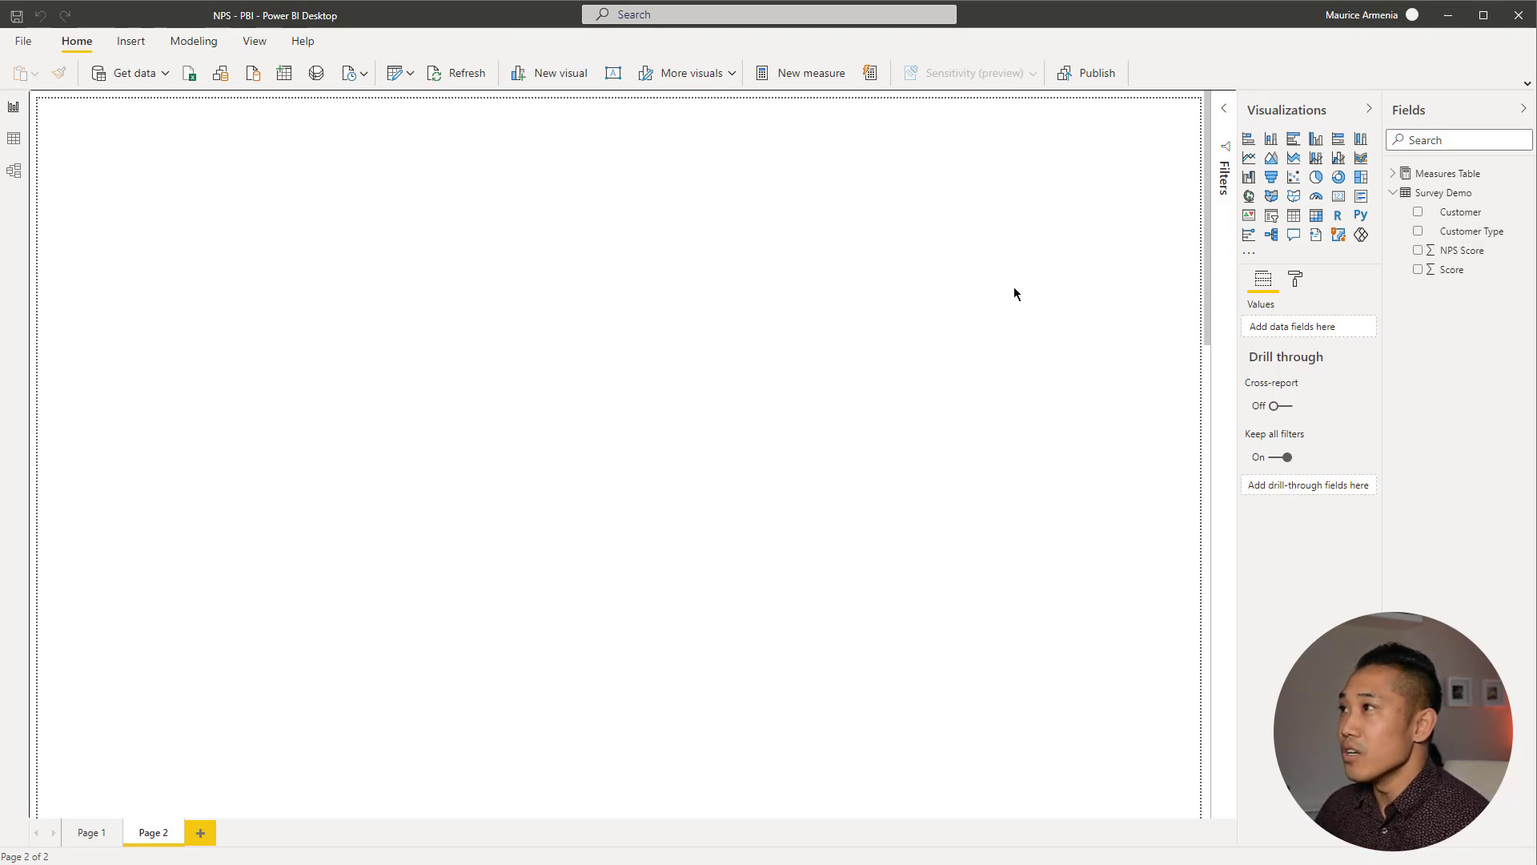
- Insert a table visual on Page 2, centred and enlarged
{"action": "left_click", "coordinate": [1297, 222]}
{"action": "left_click_drag", "start_coordinate": [155, 119], "coordinate": [804, 192]}
{"action": "left_click_drag", "start_coordinate": [918, 393], "coordinate": [1102, 697]}
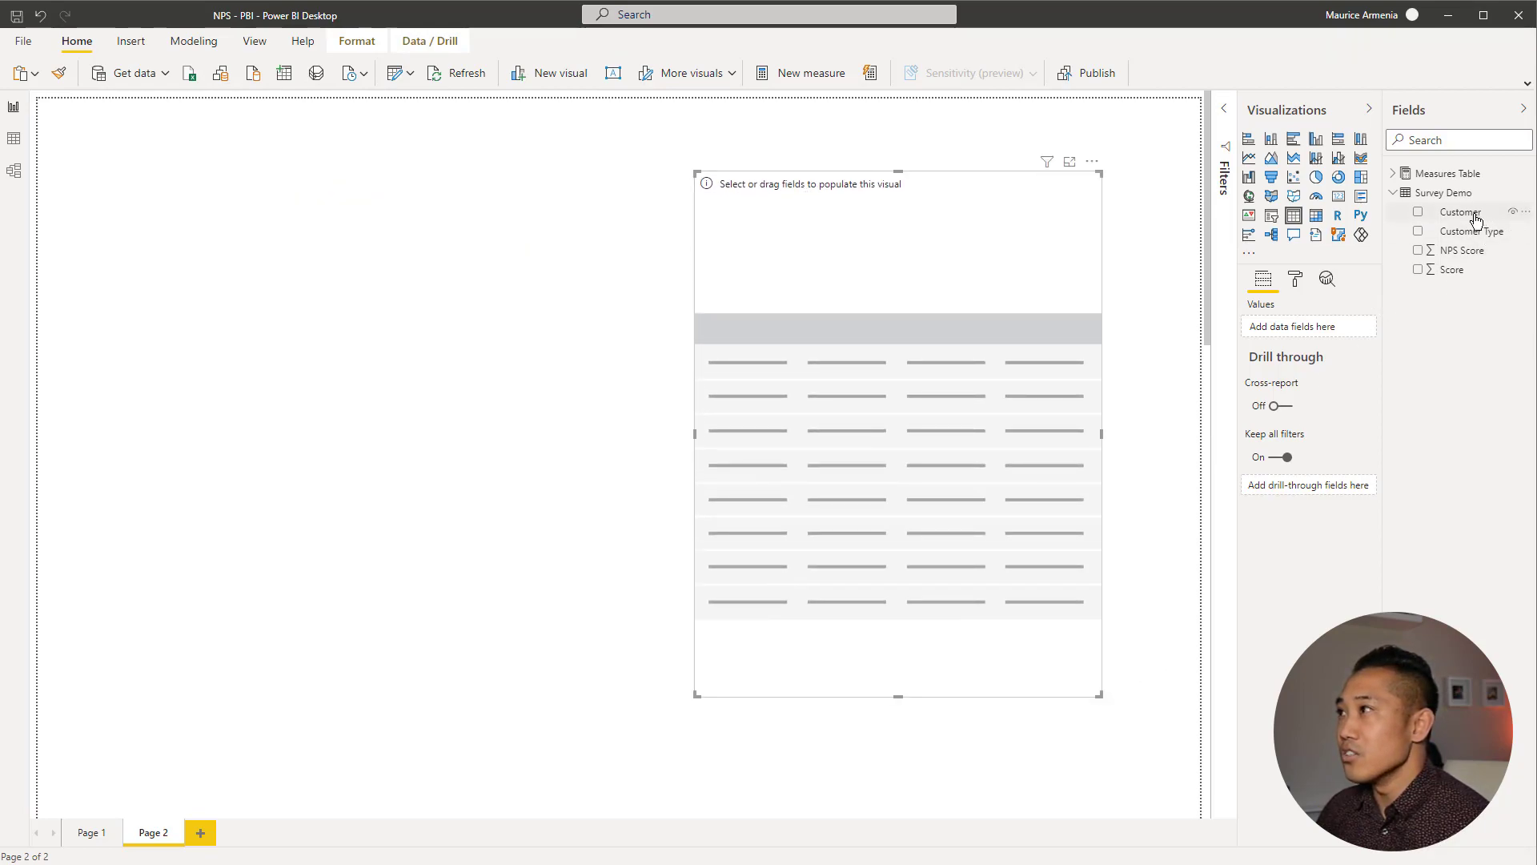
- Add Customer, Score, Customer Type and NPS Score to the table, showing a 62.96 average
{"action": "left_click_drag", "start_coordinate": [1472, 213], "coordinate": [905, 353]}
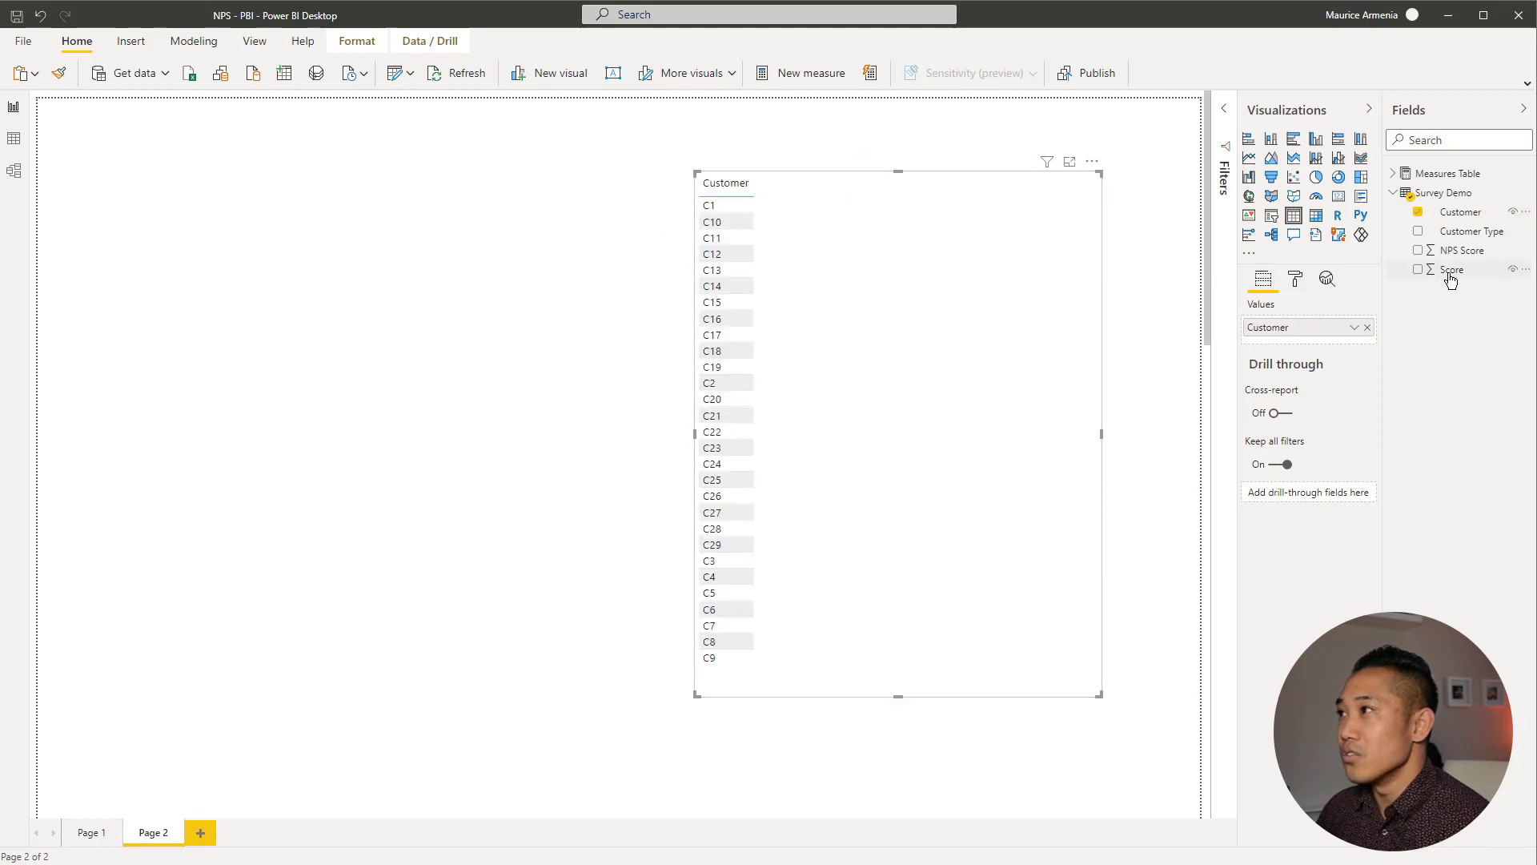
{"action": "left_click_drag", "start_coordinate": [1446, 272], "coordinate": [851, 315]}
{"action": "left_click_drag", "start_coordinate": [1445, 232], "coordinate": [903, 269]}
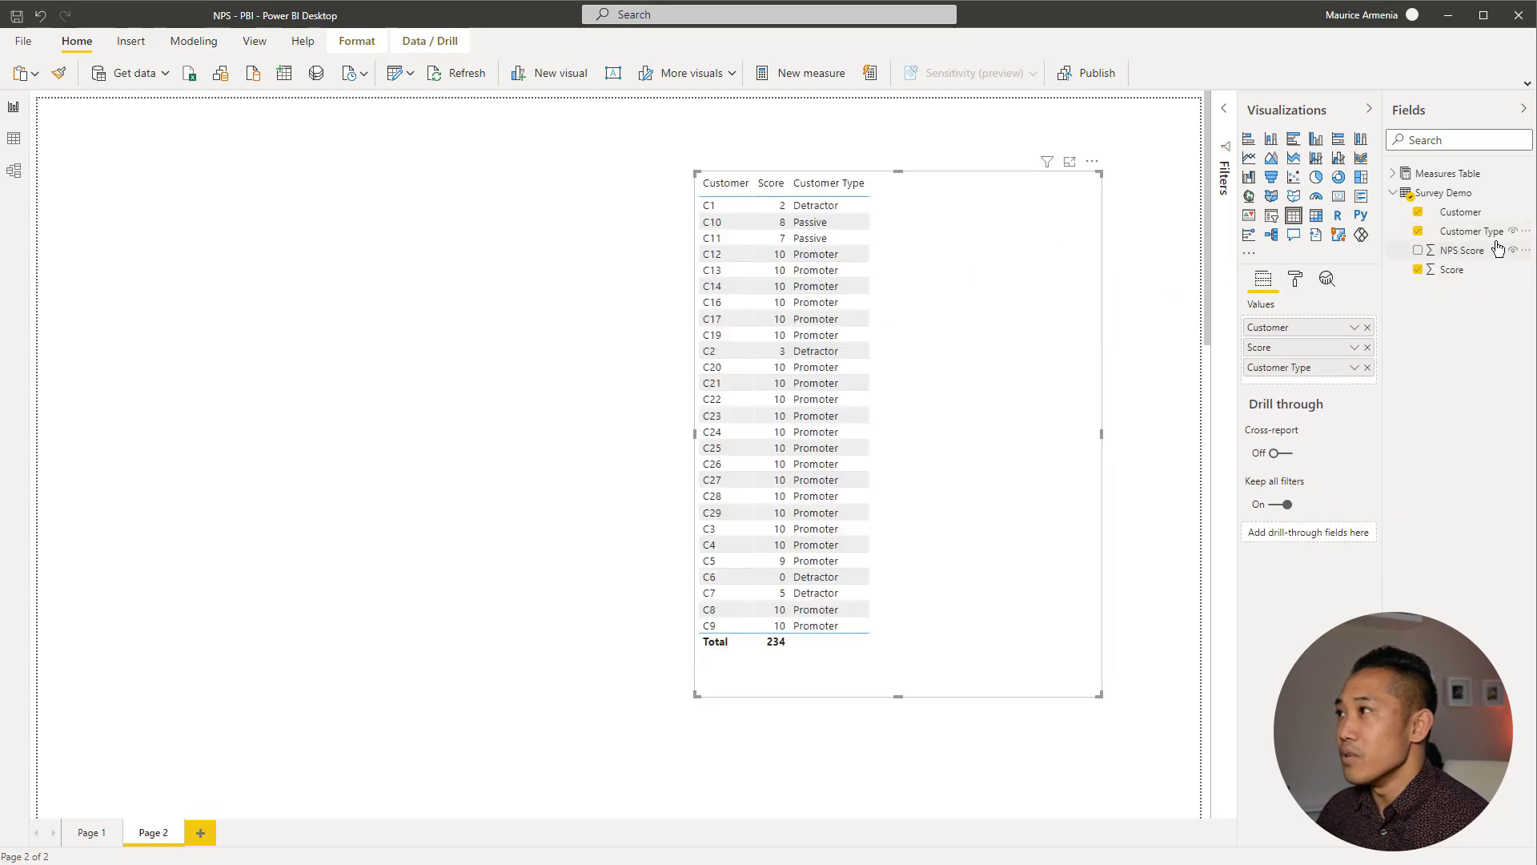
{"action": "left_click_drag", "start_coordinate": [1462, 249], "coordinate": [1022, 281]}
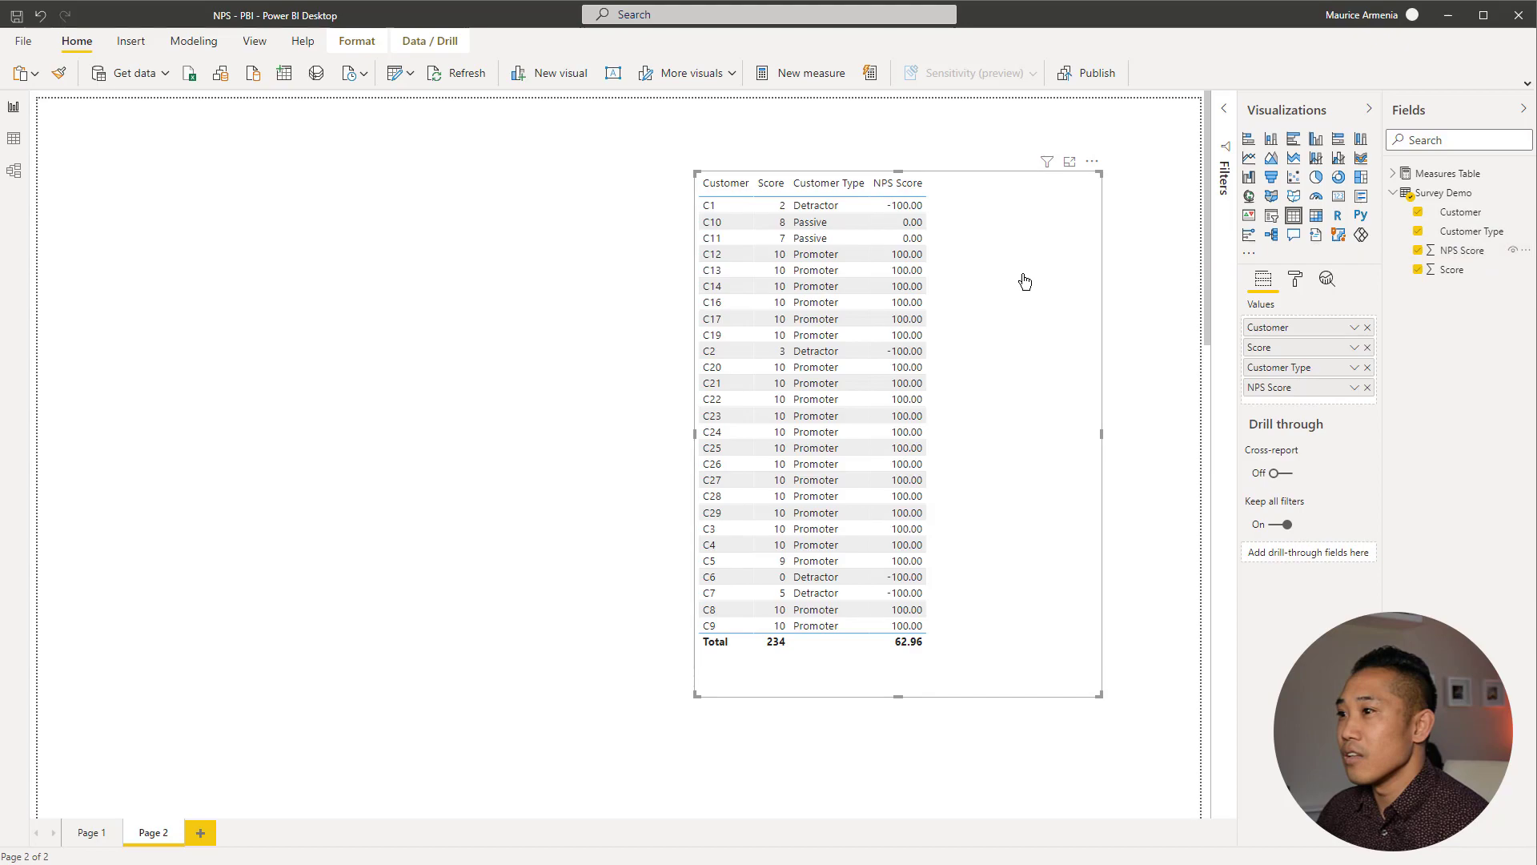
{"action": "left_click", "coordinate": [976, 738]}
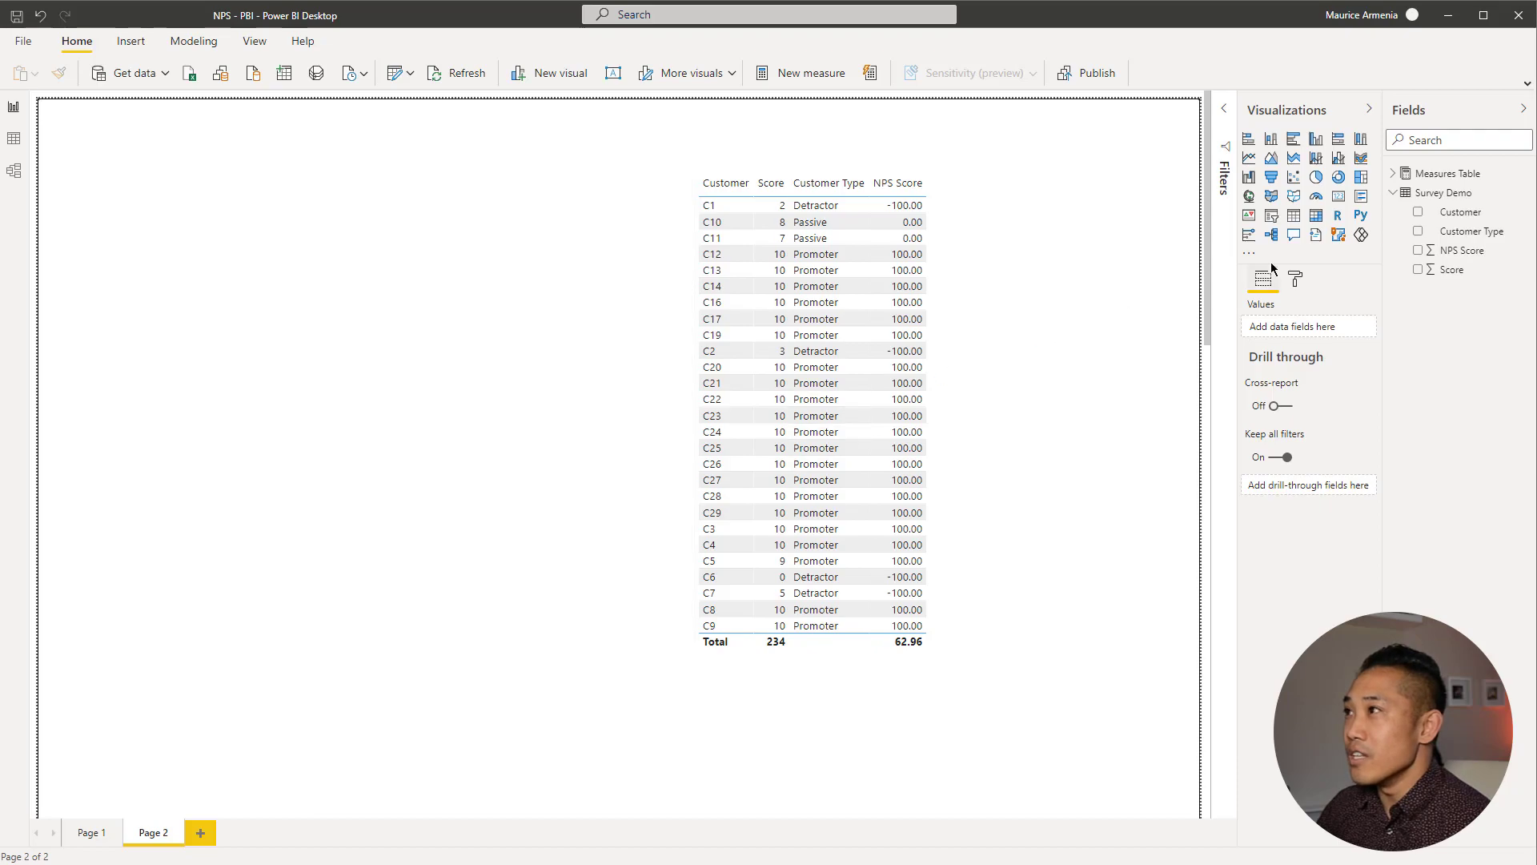
- Insert a second table visual with Customer Type and NPS Score
{"action": "left_click", "coordinate": [1313, 228]}
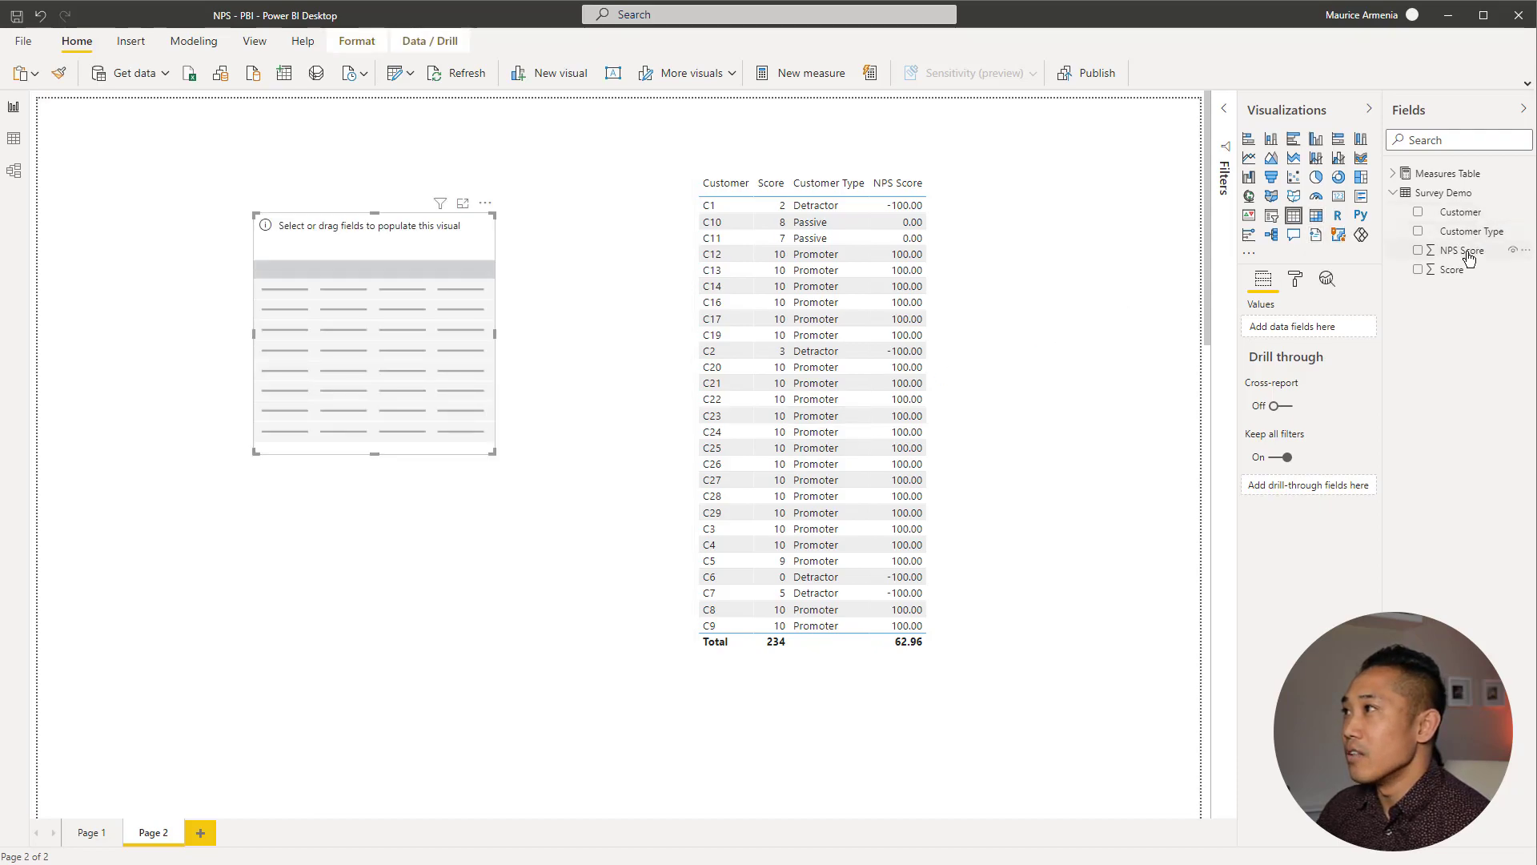
{"action": "left_click_drag", "start_coordinate": [1458, 232], "coordinate": [377, 293]}
{"action": "left_click_drag", "start_coordinate": [1458, 250], "coordinate": [377, 276]}
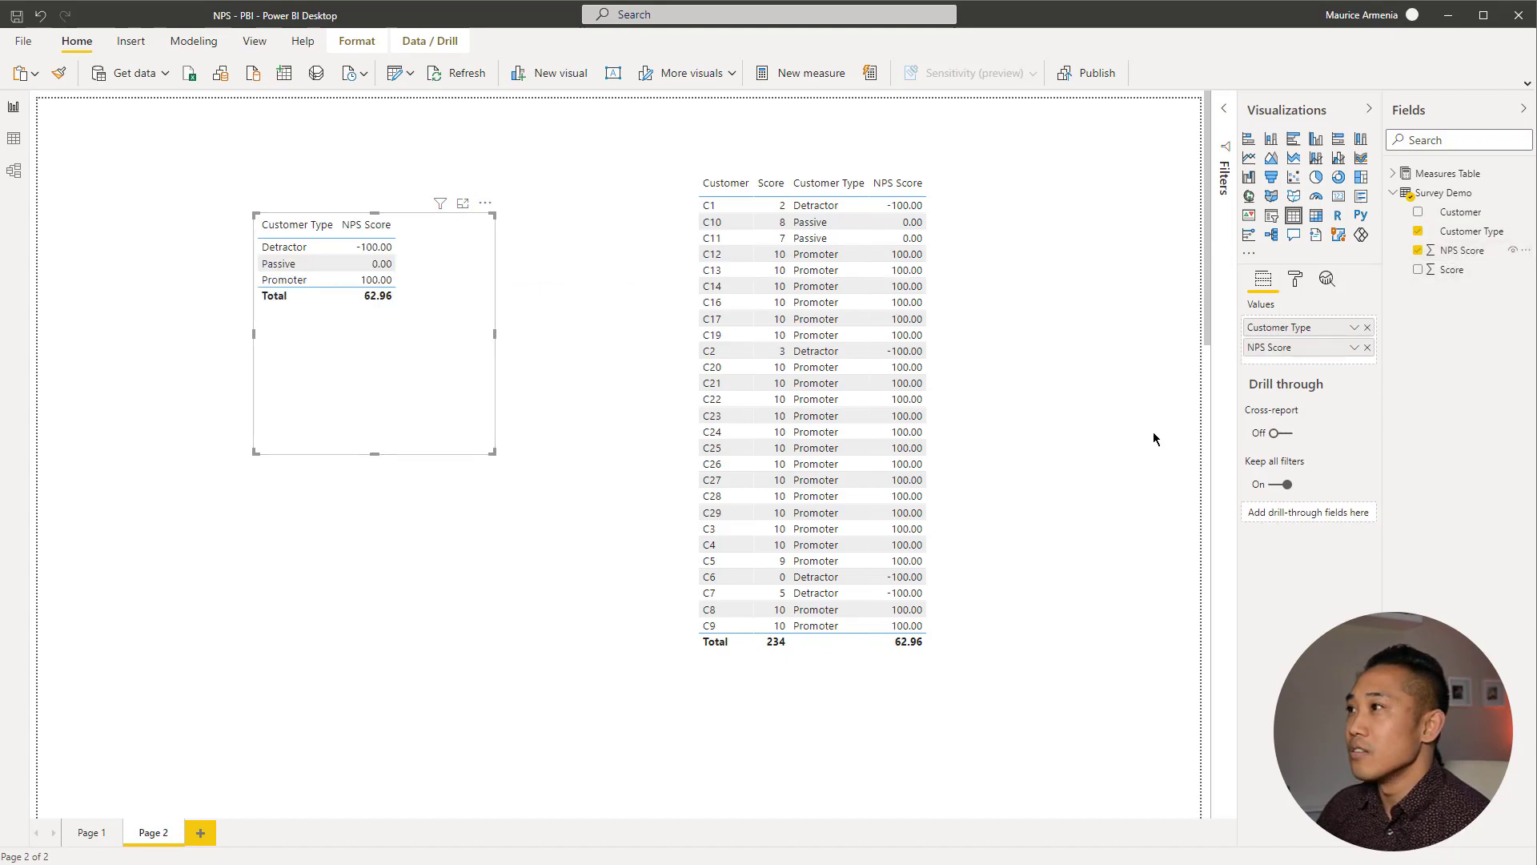
- Switch NPS Score to Count, sort by count descending, and bring the NPS calculator alongside
{"action": "left_click", "coordinate": [1353, 349]}
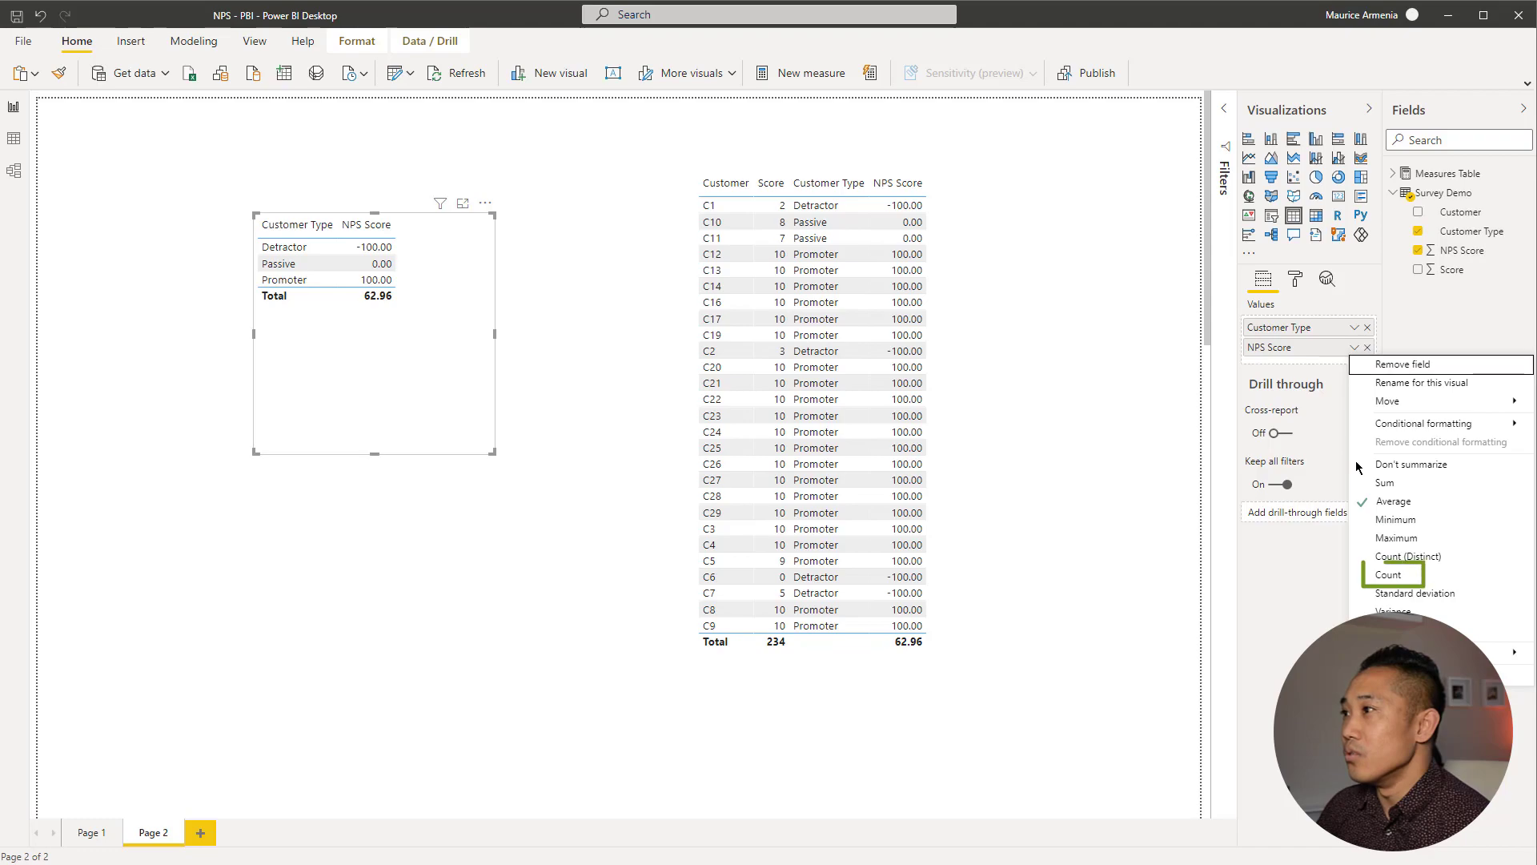
{"action": "left_click", "coordinate": [1385, 576]}
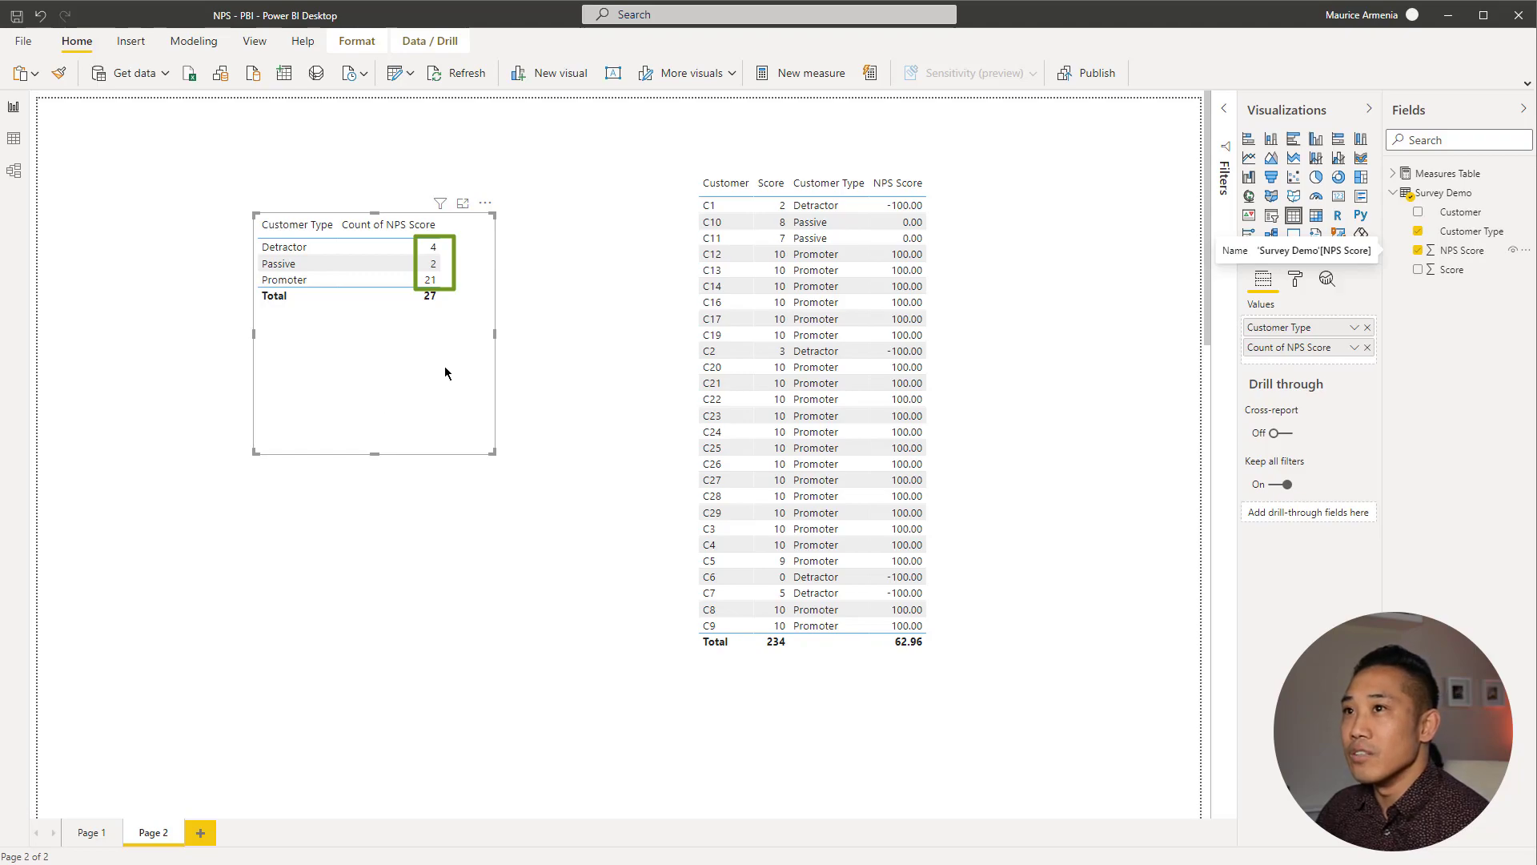
{"action": "left_click", "coordinate": [411, 231]}
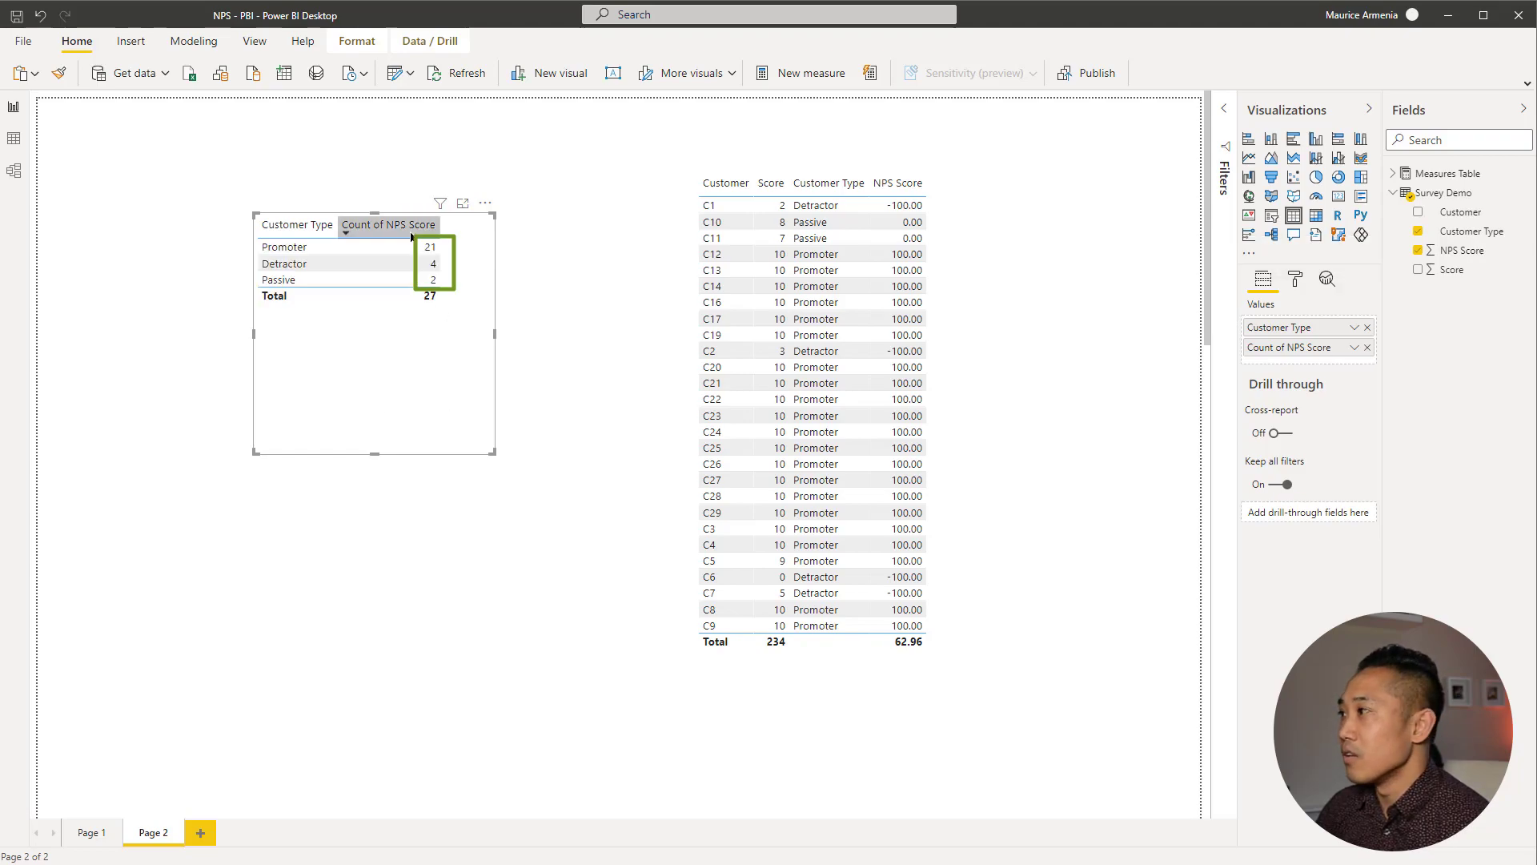
{"action": "left_click_drag", "start_coordinate": [1536, 133], "coordinate": [1033, 99]}
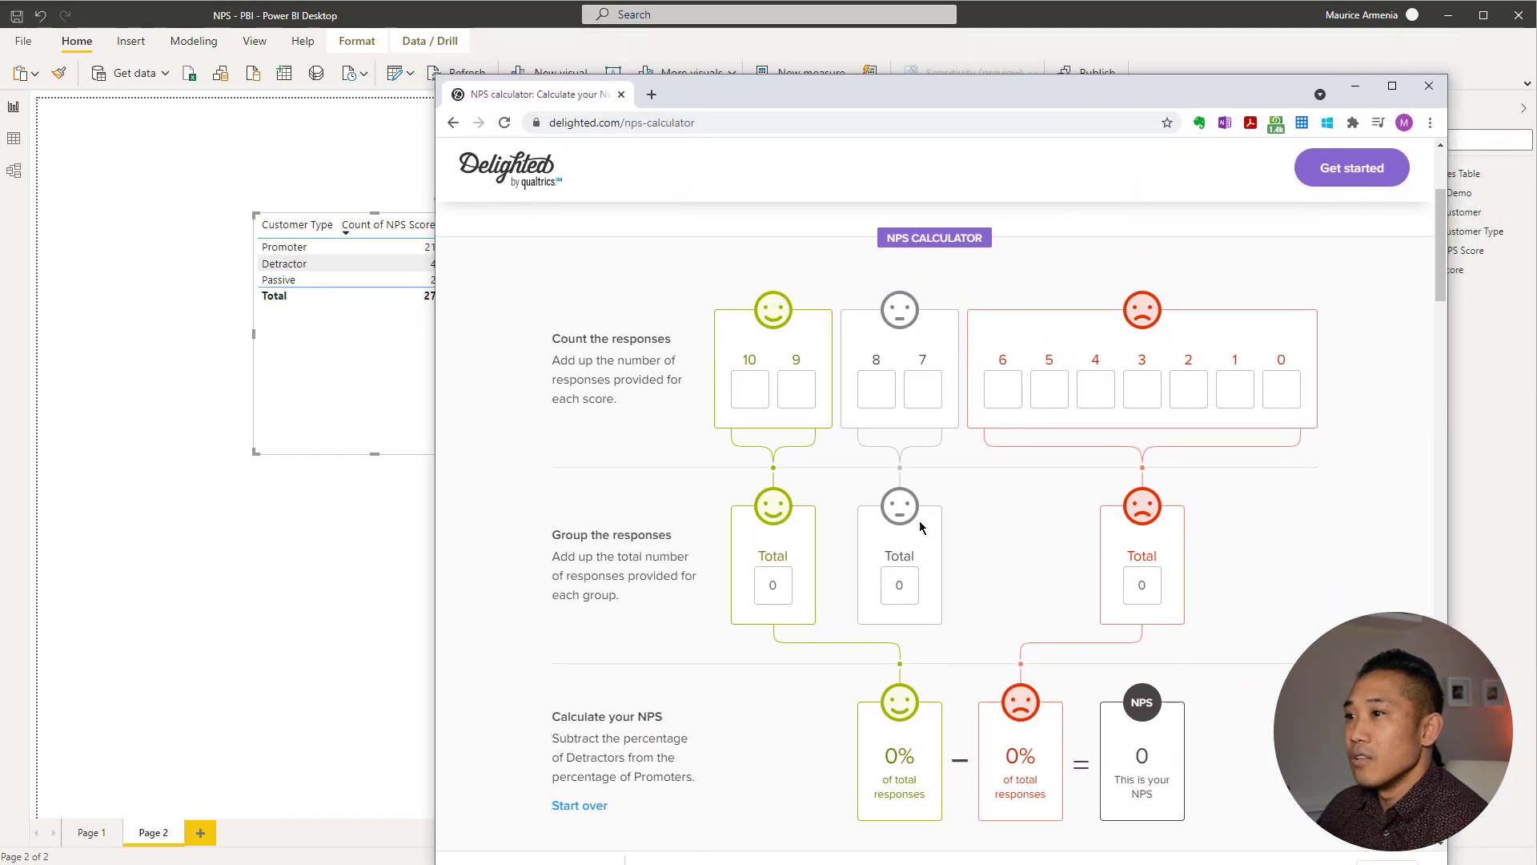
- Enter totals of 21 promoters, 2 passives and 4 detractors to get NPS 63, then move the calculator aside
{"action": "left_click", "coordinate": [772, 590]}
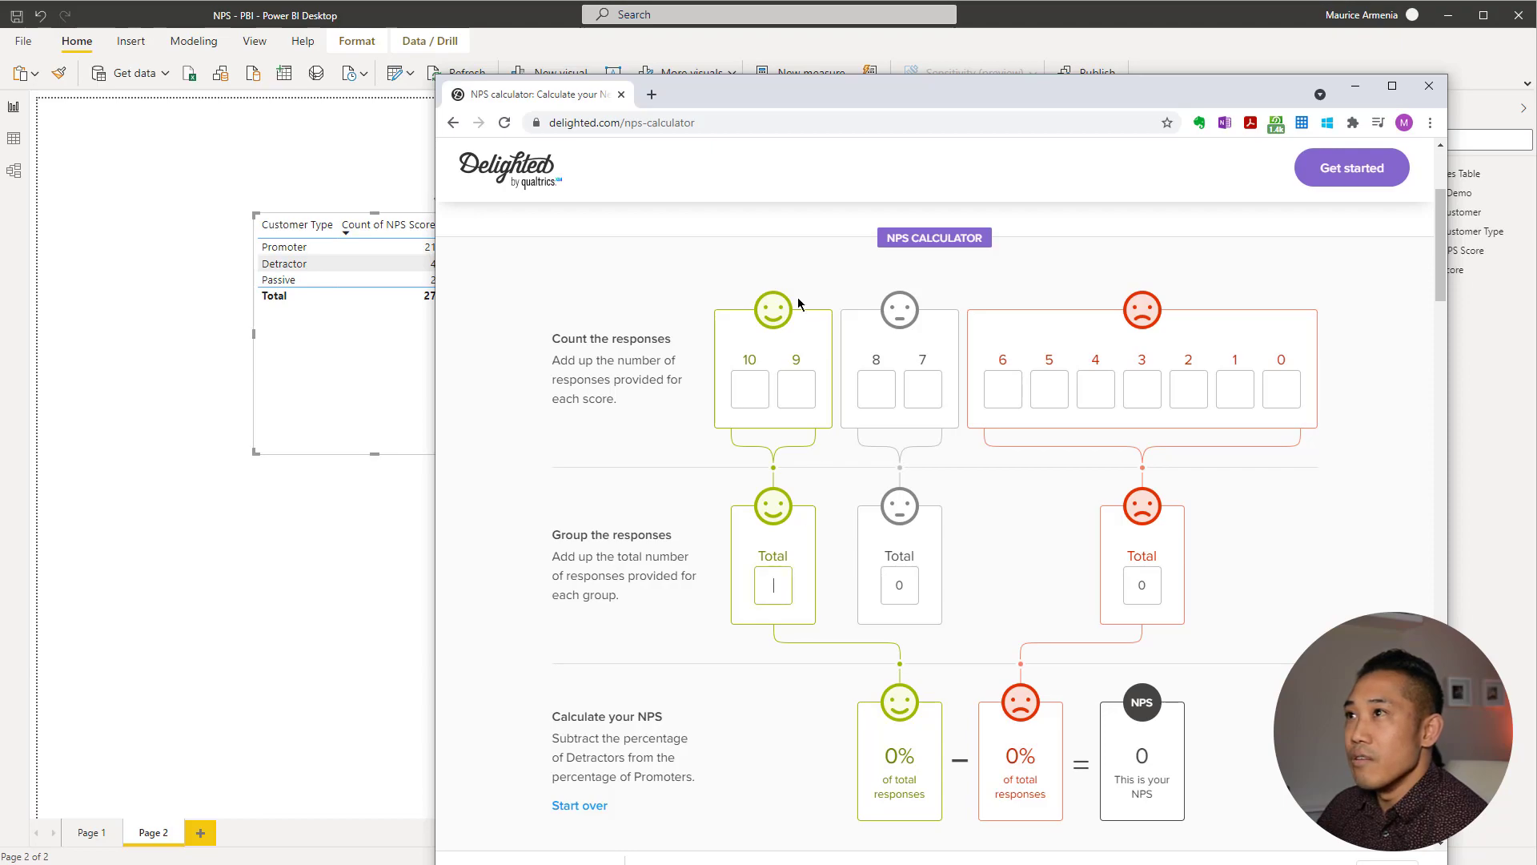
{"action": "left_click_drag", "start_coordinate": [772, 94], "coordinate": [861, 85]}
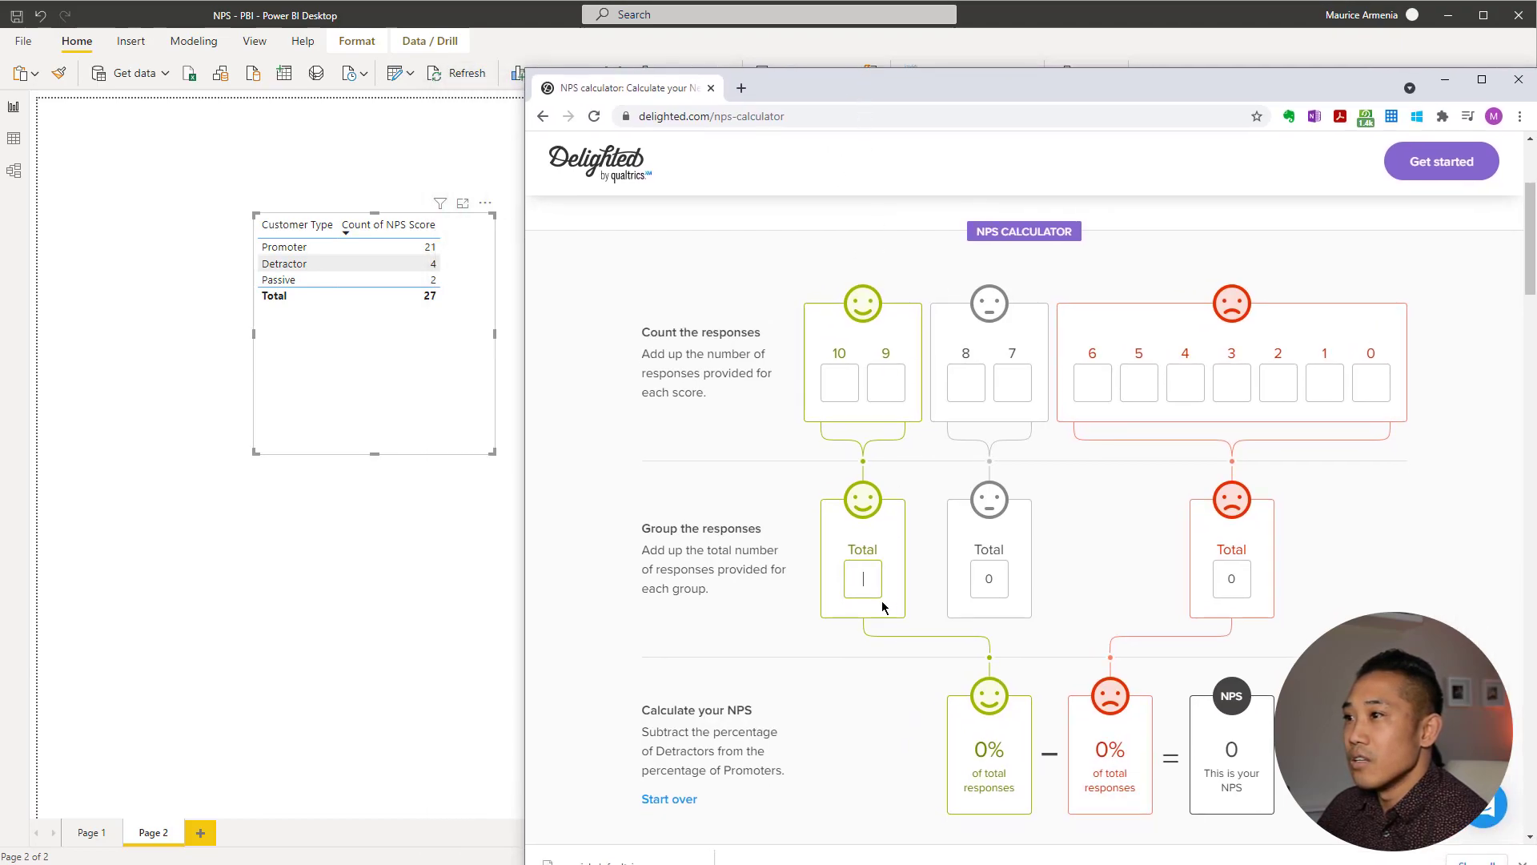
{"action": "type", "text": "21"}
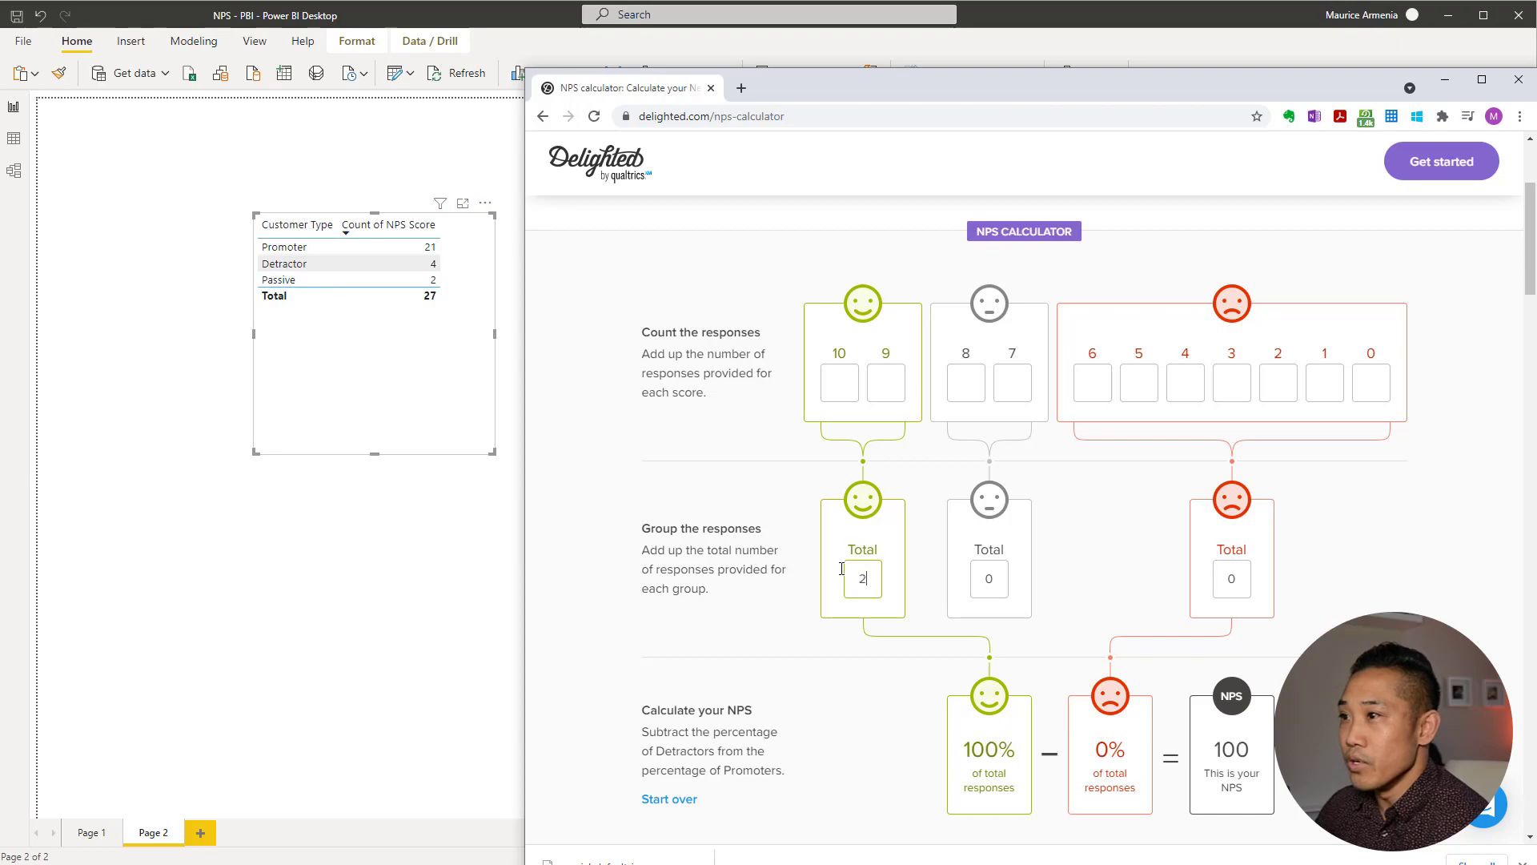
{"action": "left_click", "coordinate": [988, 579]}
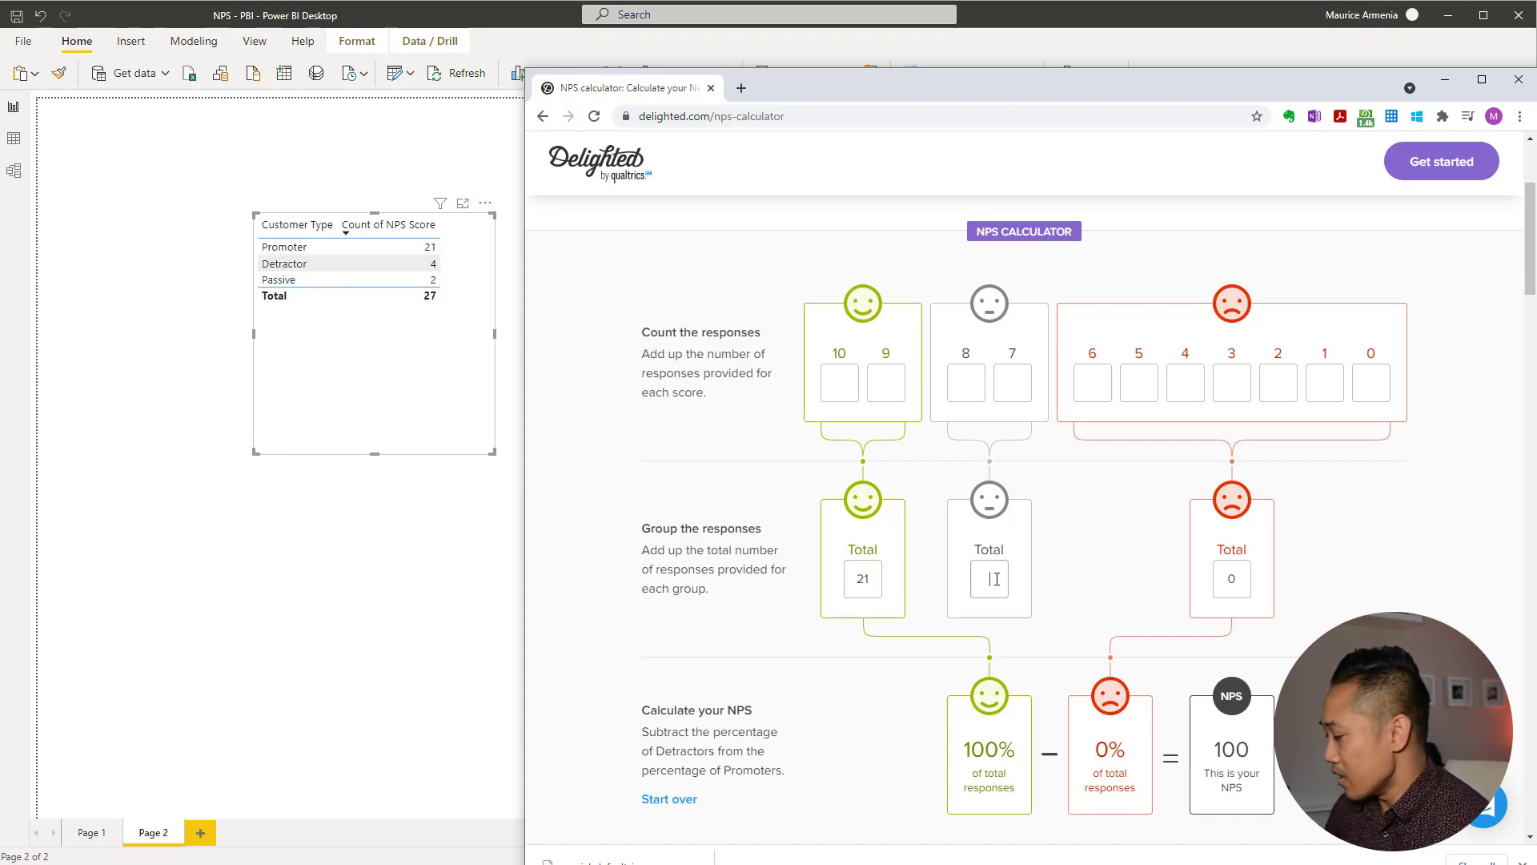
{"action": "type", "text": "2"}
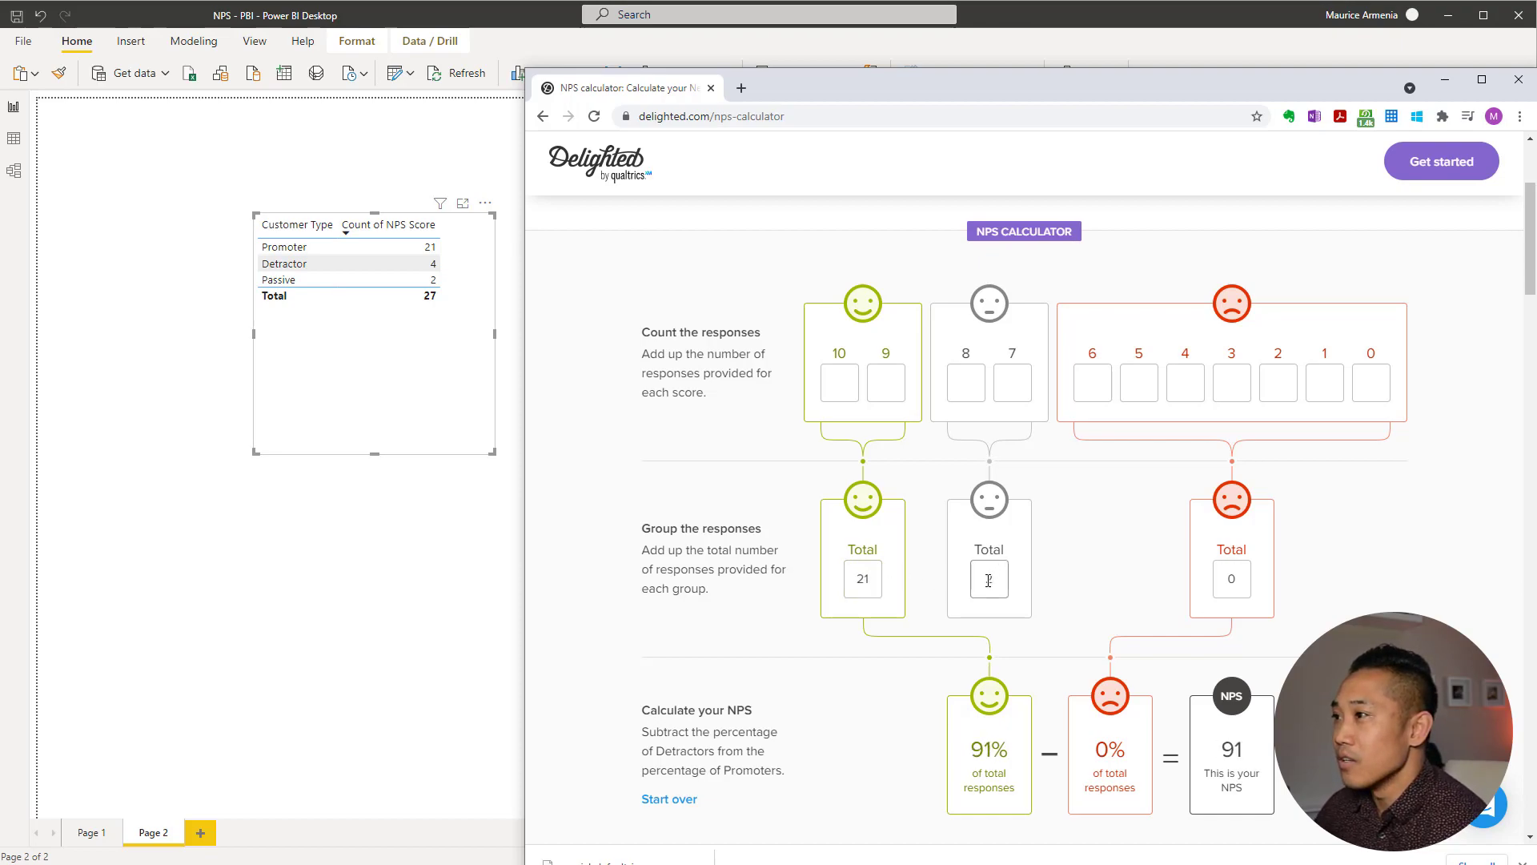
{"action": "left_click", "coordinate": [1234, 570]}
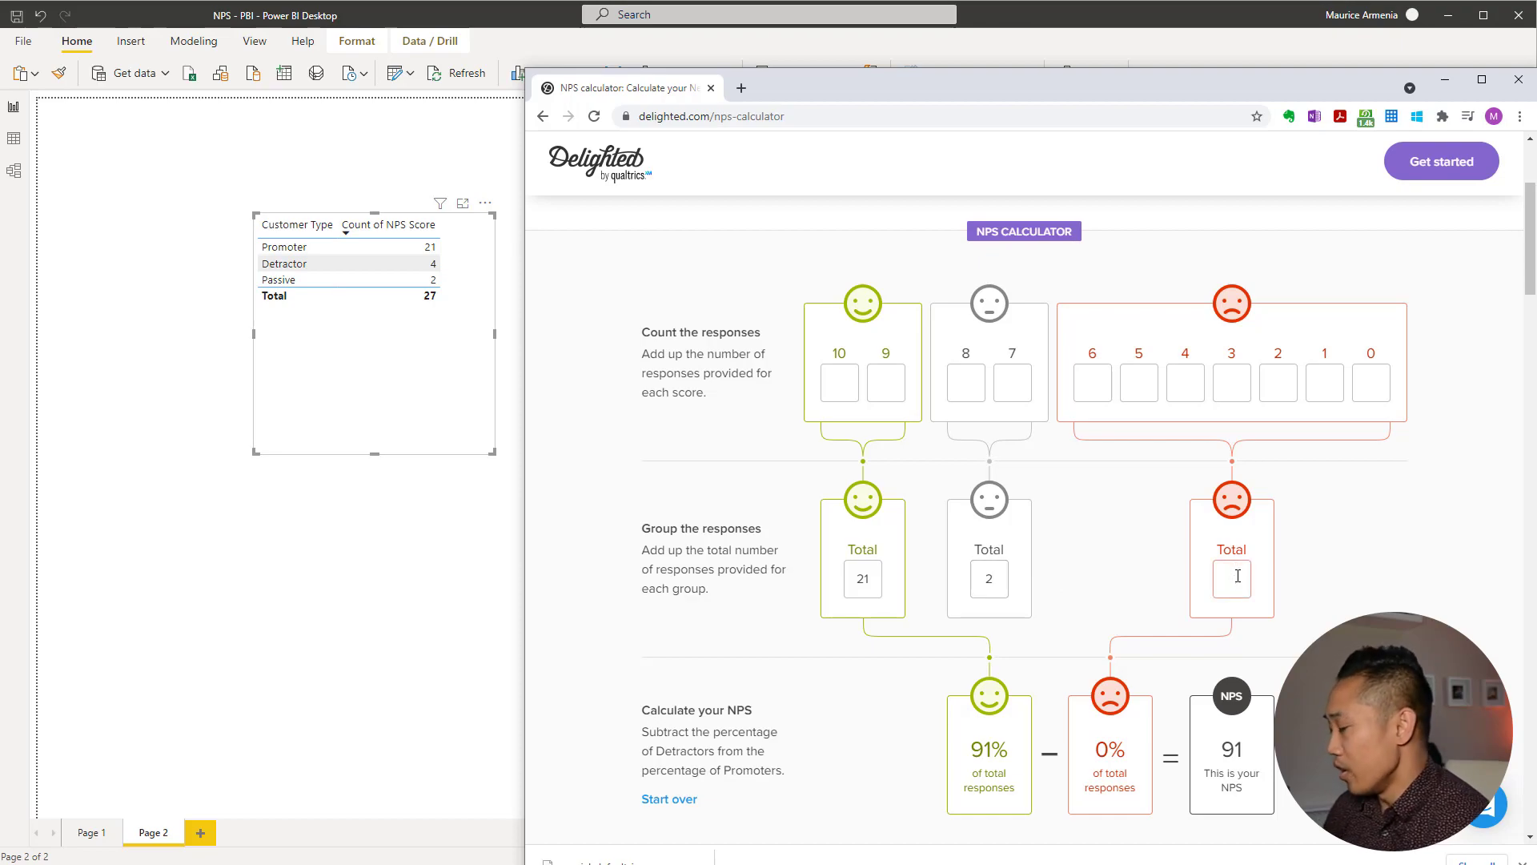
{"action": "type", "text": "4"}
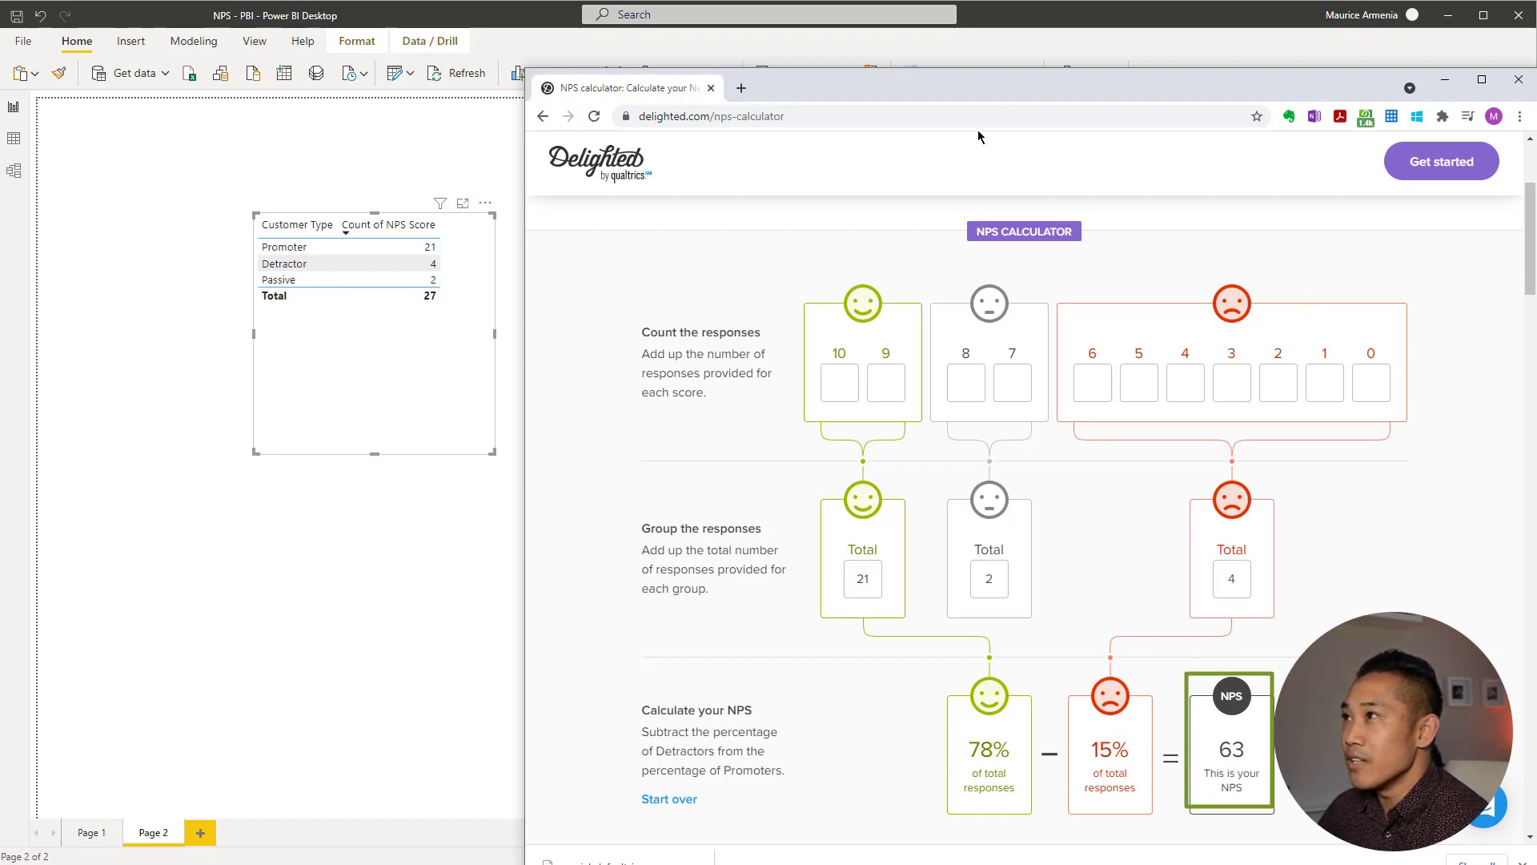
{"action": "left_click_drag", "start_coordinate": [957, 92], "coordinate": [1536, 140]}
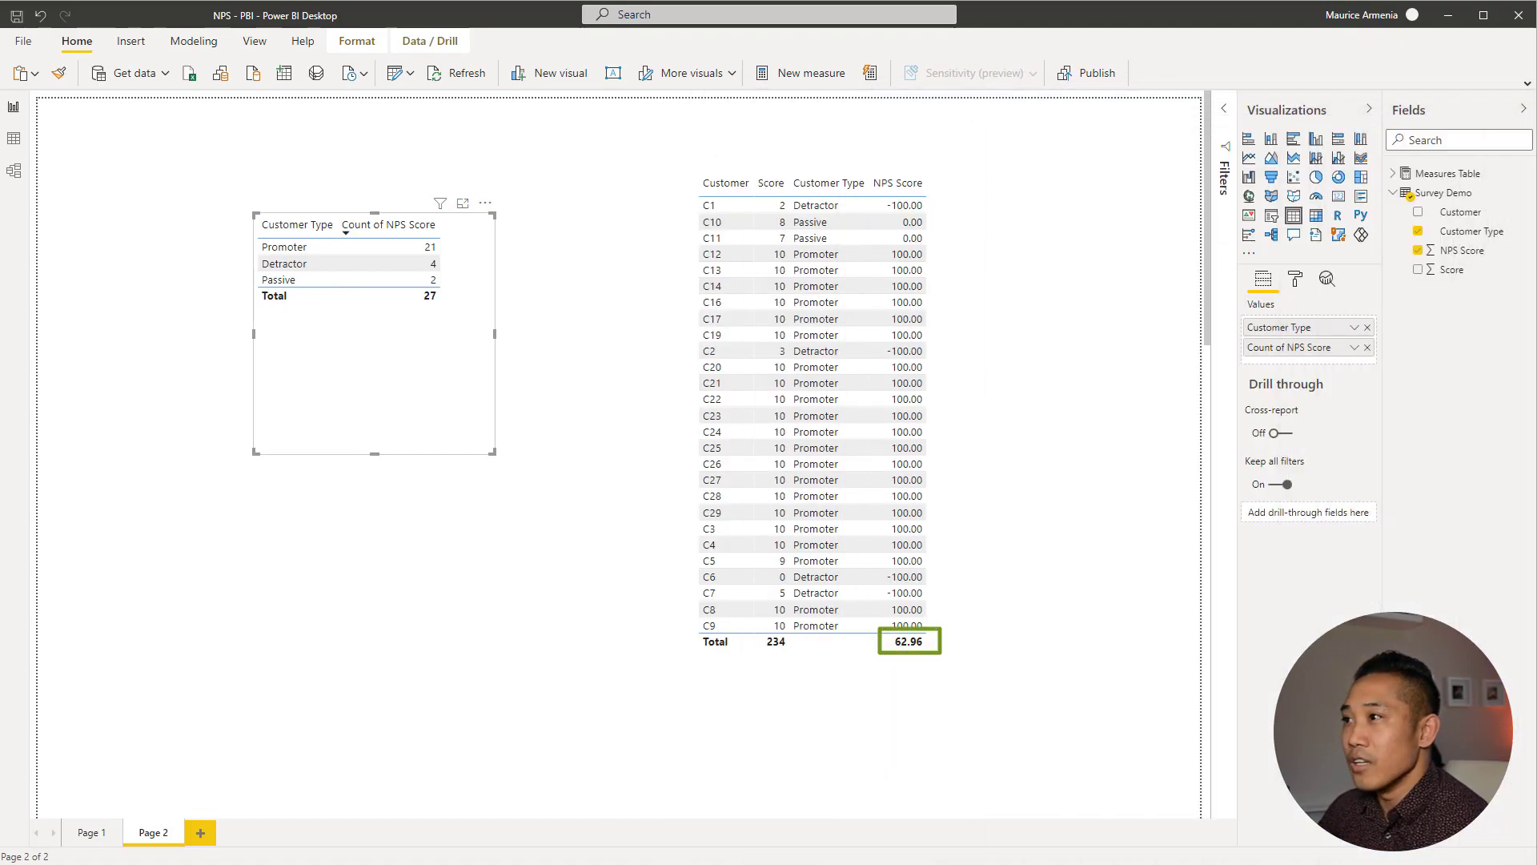